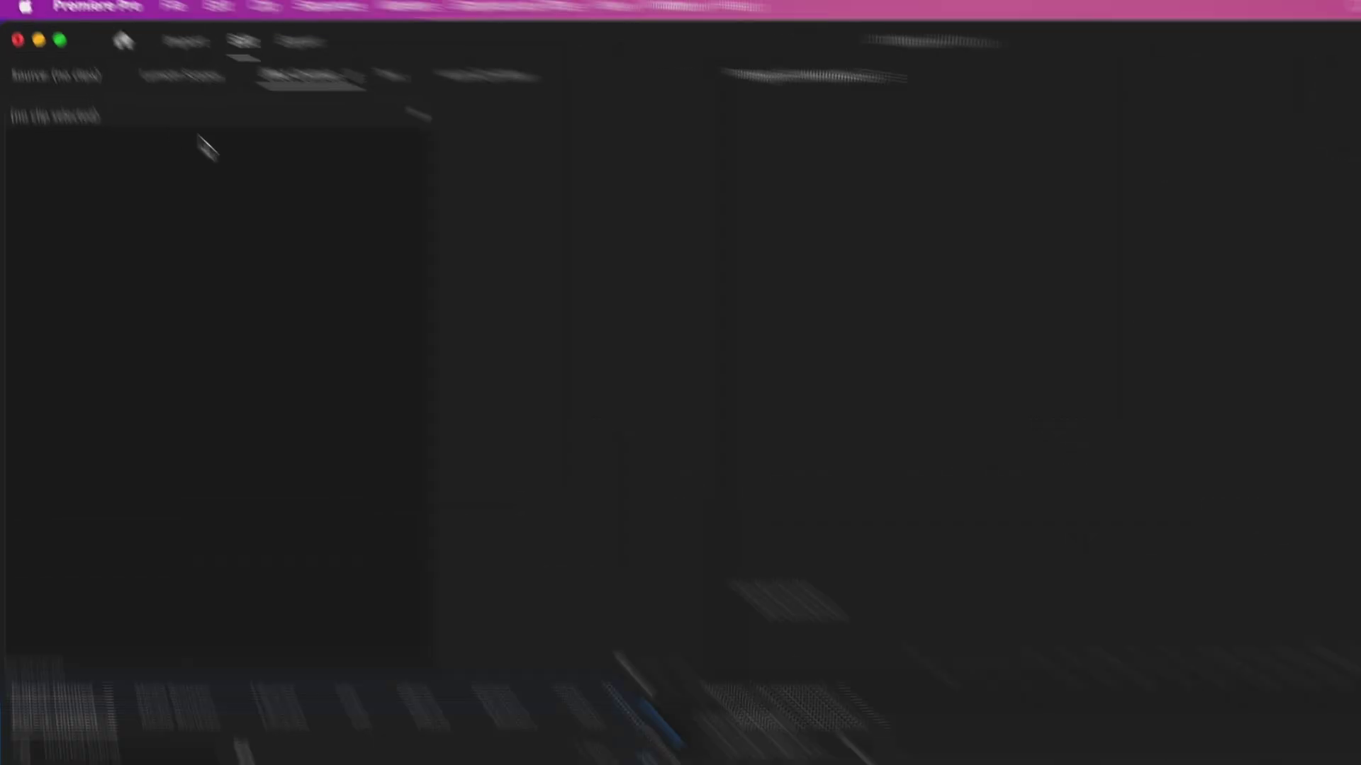
Start a new sequence and pick the Digital SLR 1080p > DSLR 1080p24 preset.
{"action": "left_click", "coordinate": [190, 14]}
{"action": "mouse_move", "coordinate": [214, 43]}
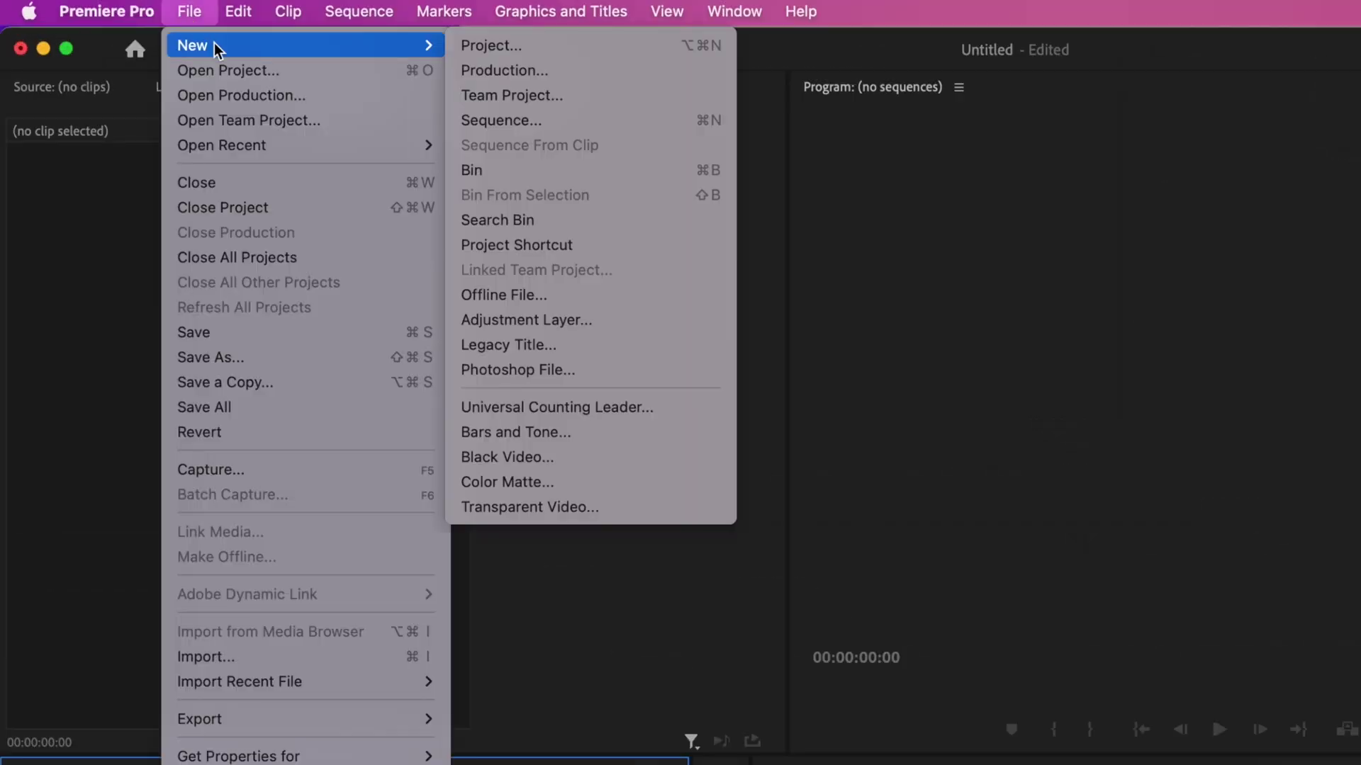
{"action": "left_click", "coordinate": [490, 115]}
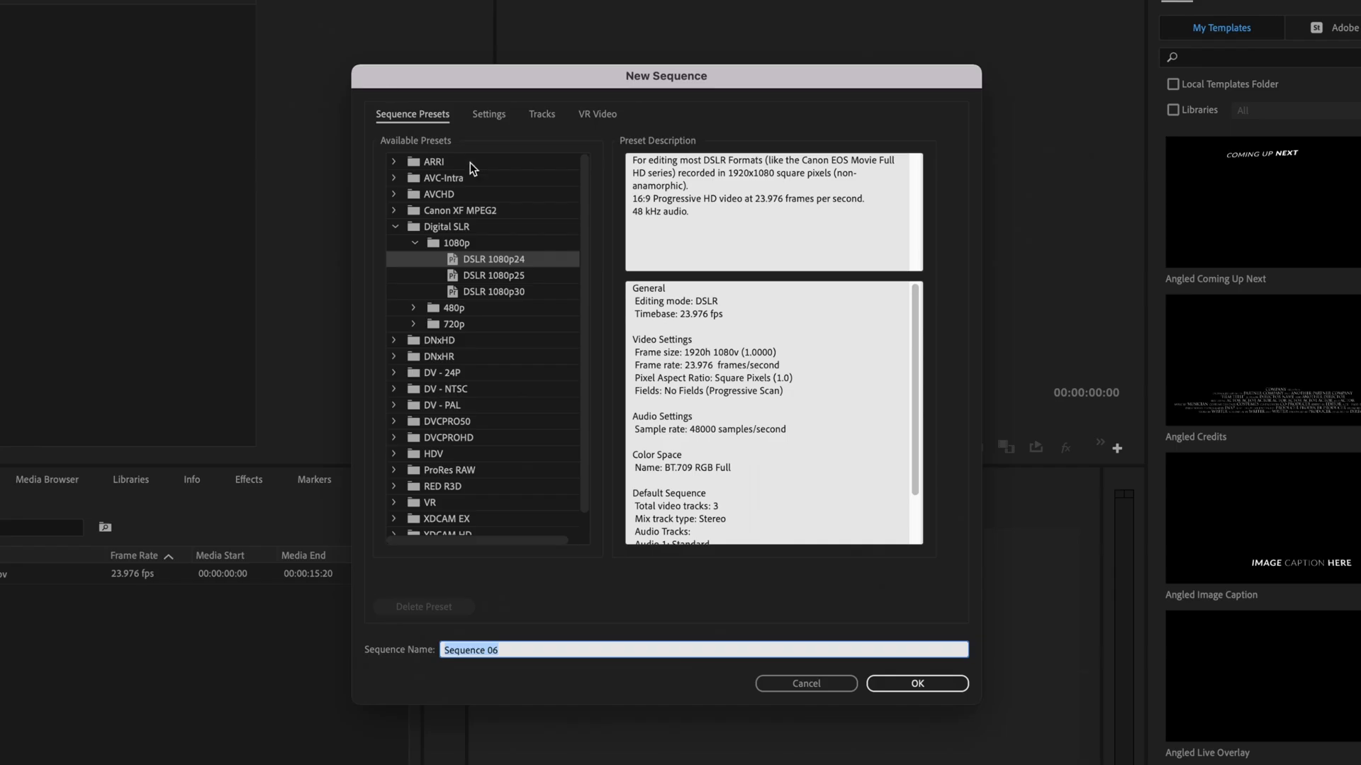
{"action": "left_click", "coordinate": [395, 227]}
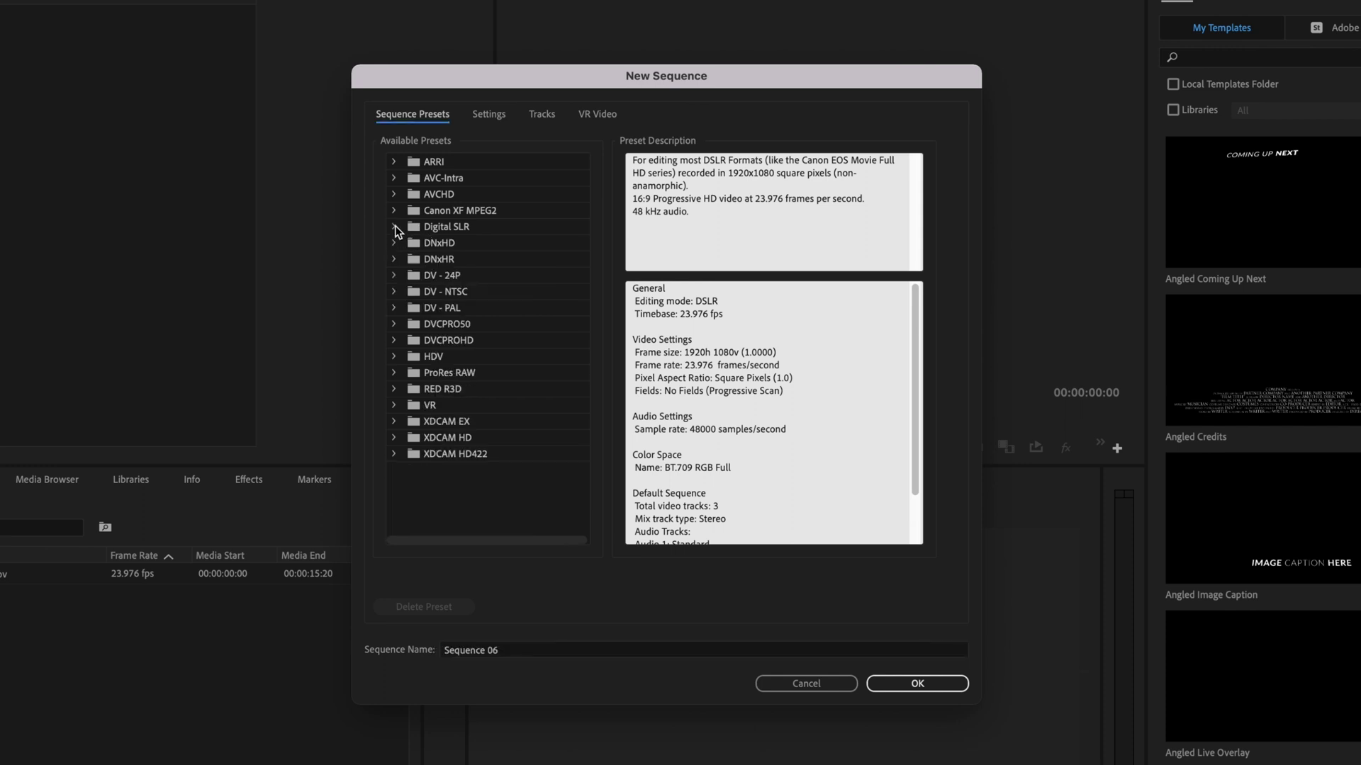
{"action": "left_click", "coordinate": [394, 226]}
{"action": "left_click", "coordinate": [418, 248]}
{"action": "left_click", "coordinate": [418, 248]}
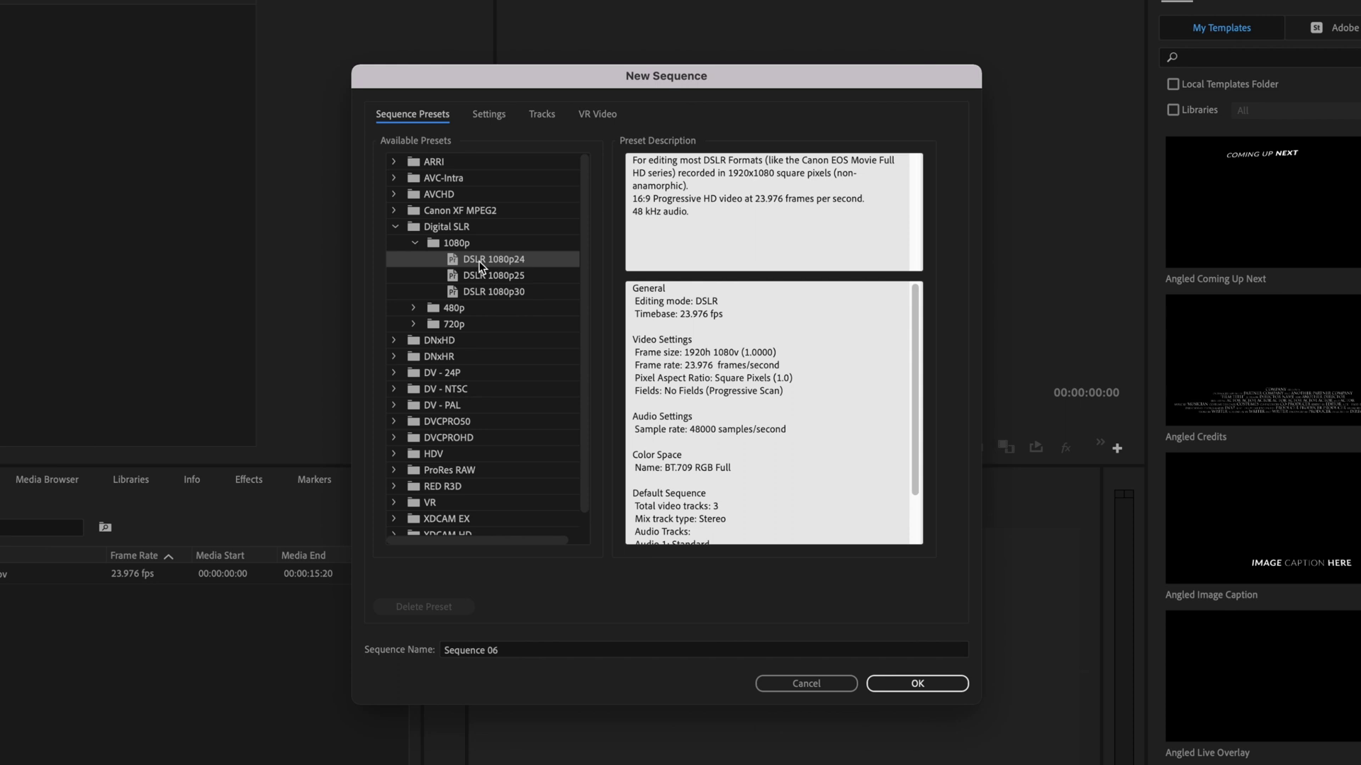
Confirm a 23.976 frames/second timebase in Settings and create the sequence.
{"action": "left_click", "coordinate": [489, 116]}
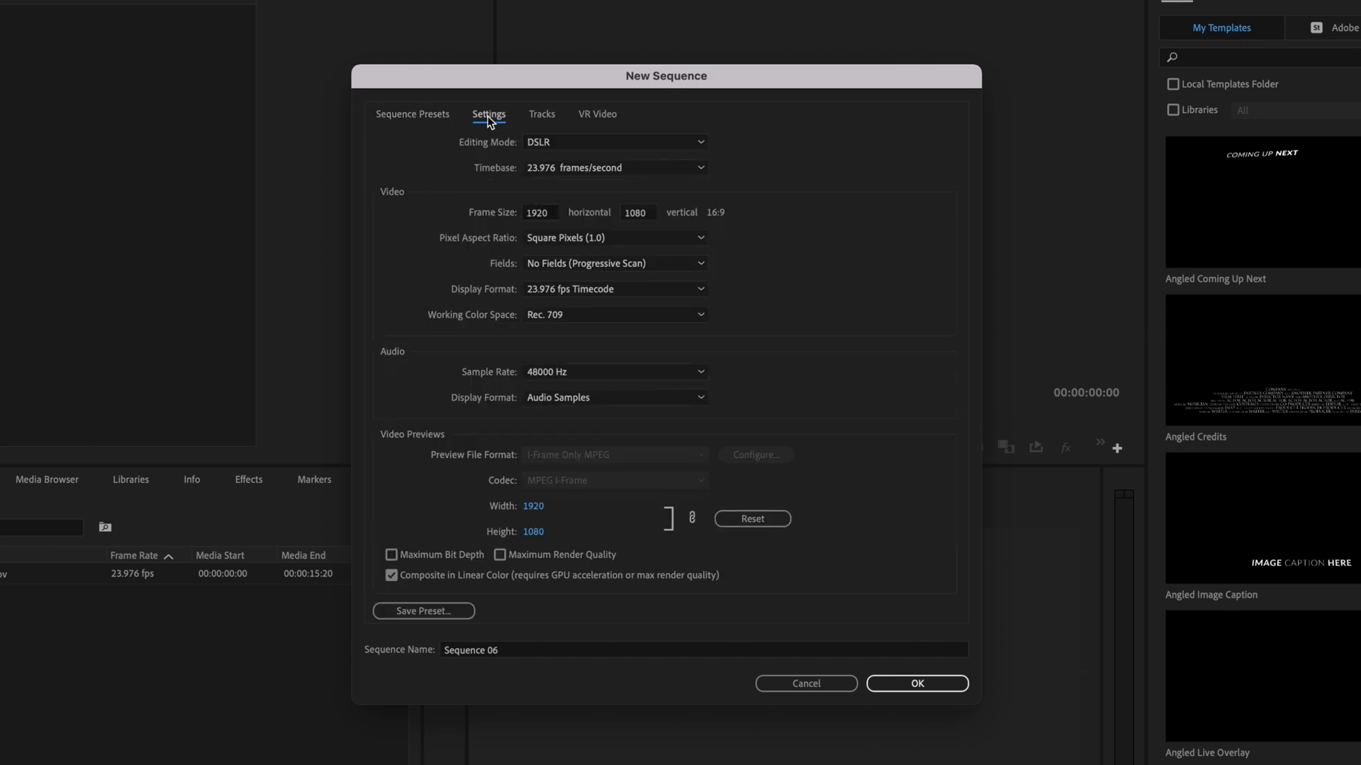
{"action": "left_click", "coordinate": [598, 168]}
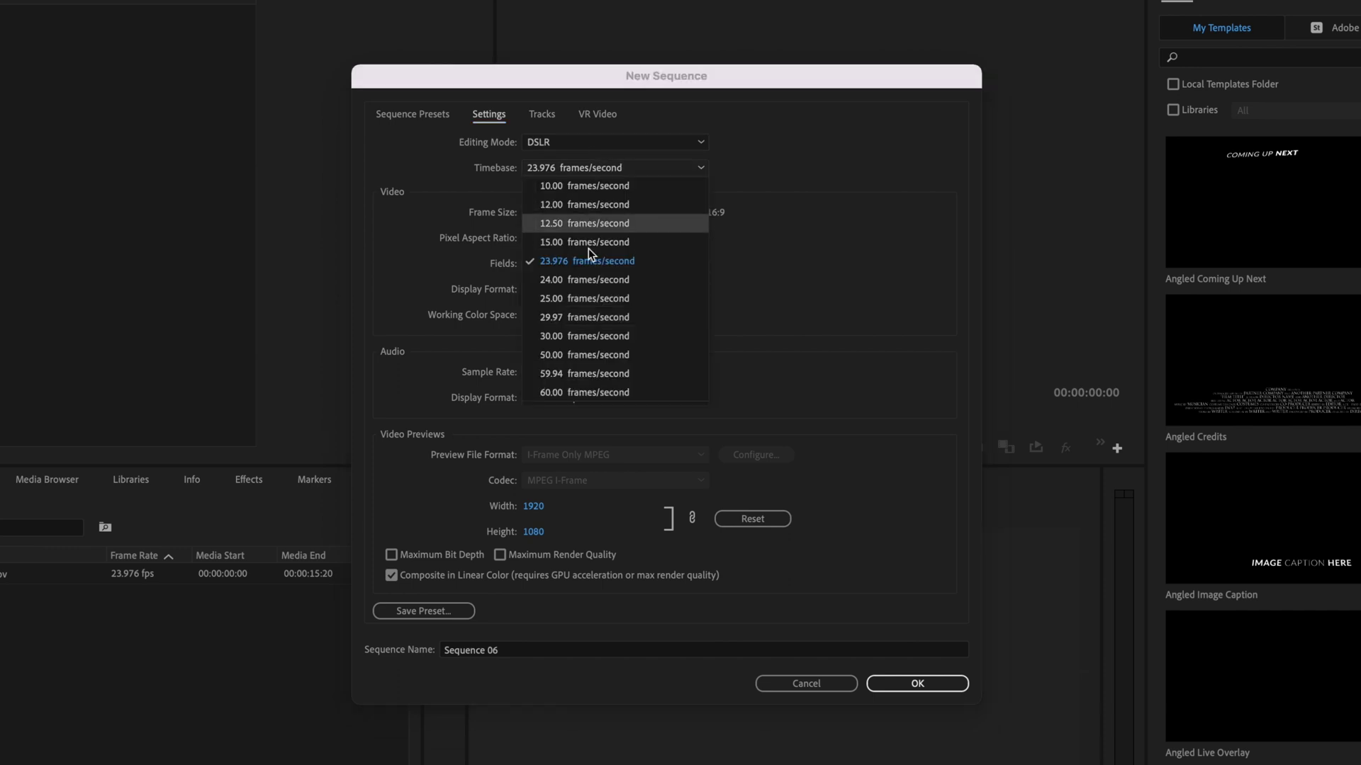
{"action": "left_click", "coordinate": [792, 260]}
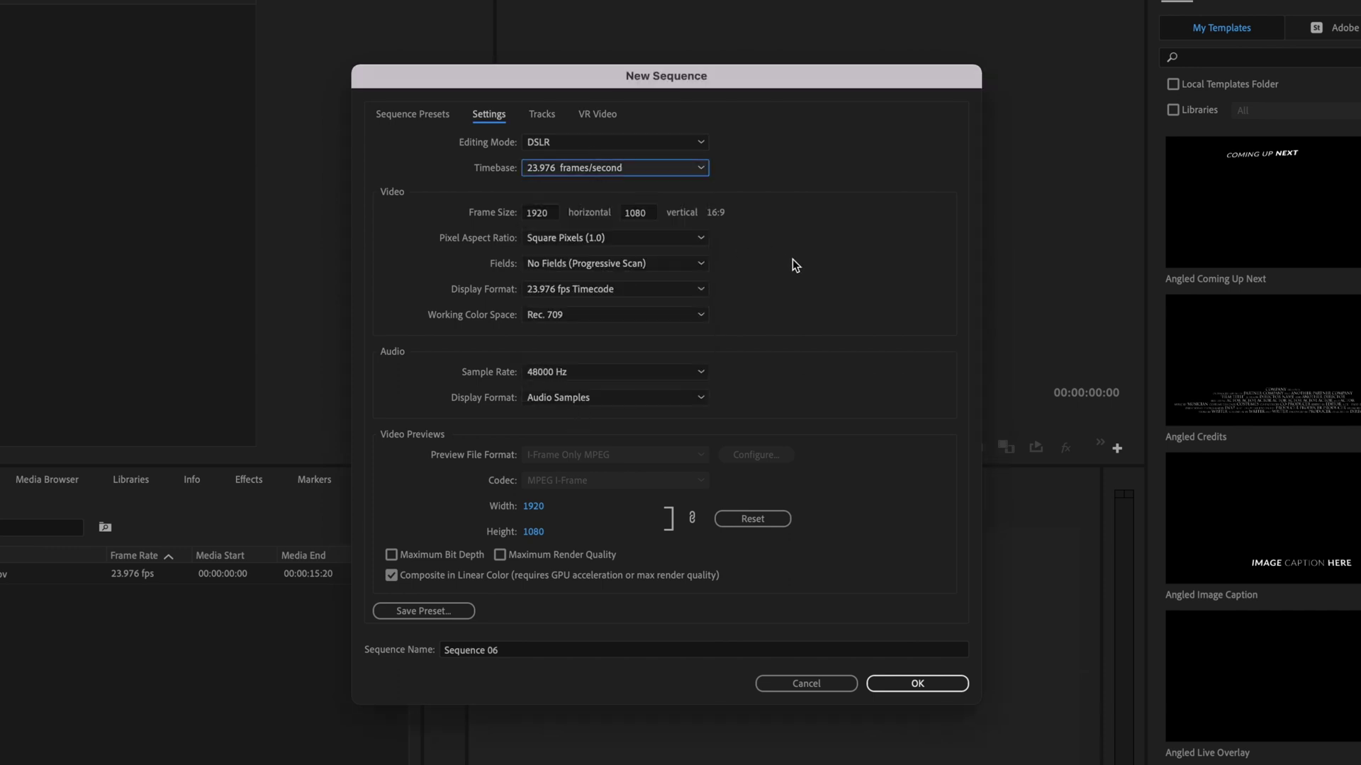
{"action": "left_click", "coordinate": [901, 682]}
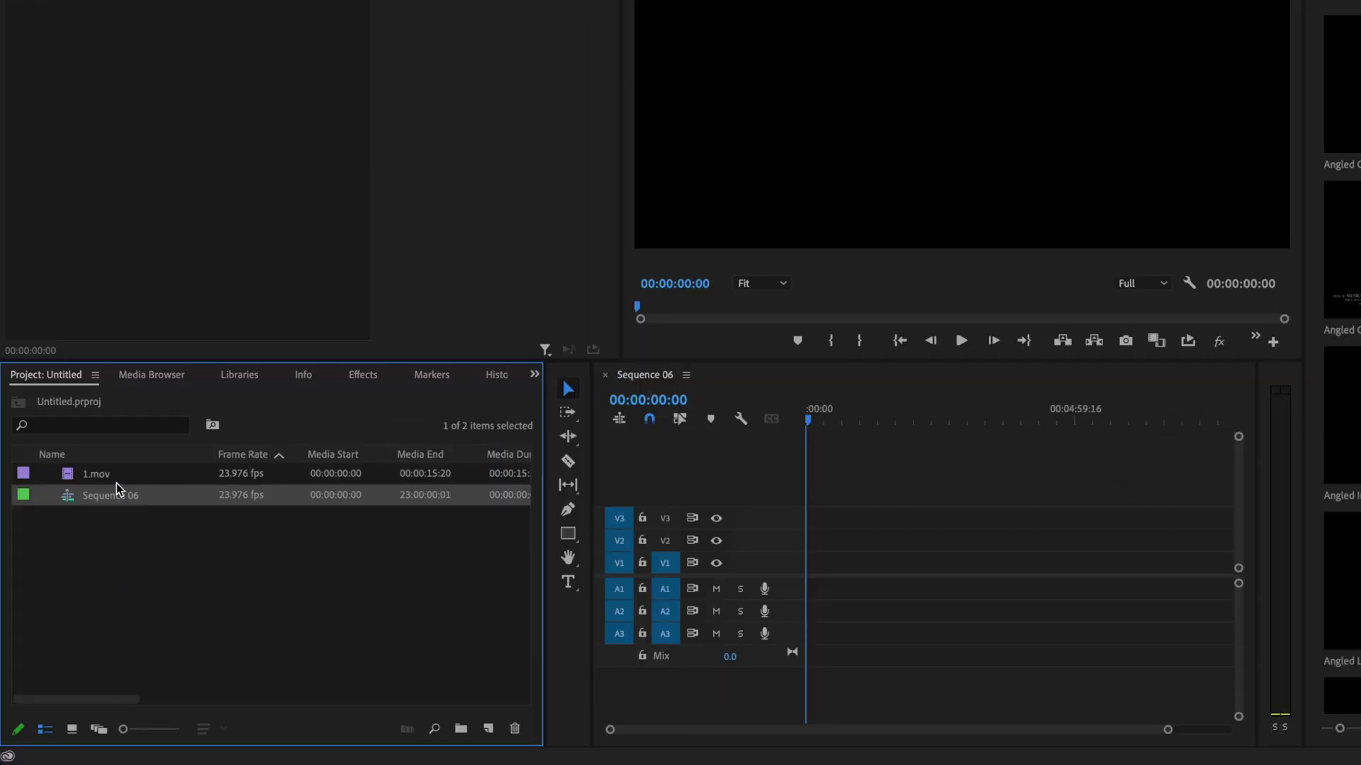
Place 1.mov on video track V1 and zoom the timeline in on it.
{"action": "left_click_drag", "start_coordinate": [94, 589], "coordinate": [242, 589]}
{"action": "left_click_drag", "start_coordinate": [287, 479], "coordinate": [805, 563]}
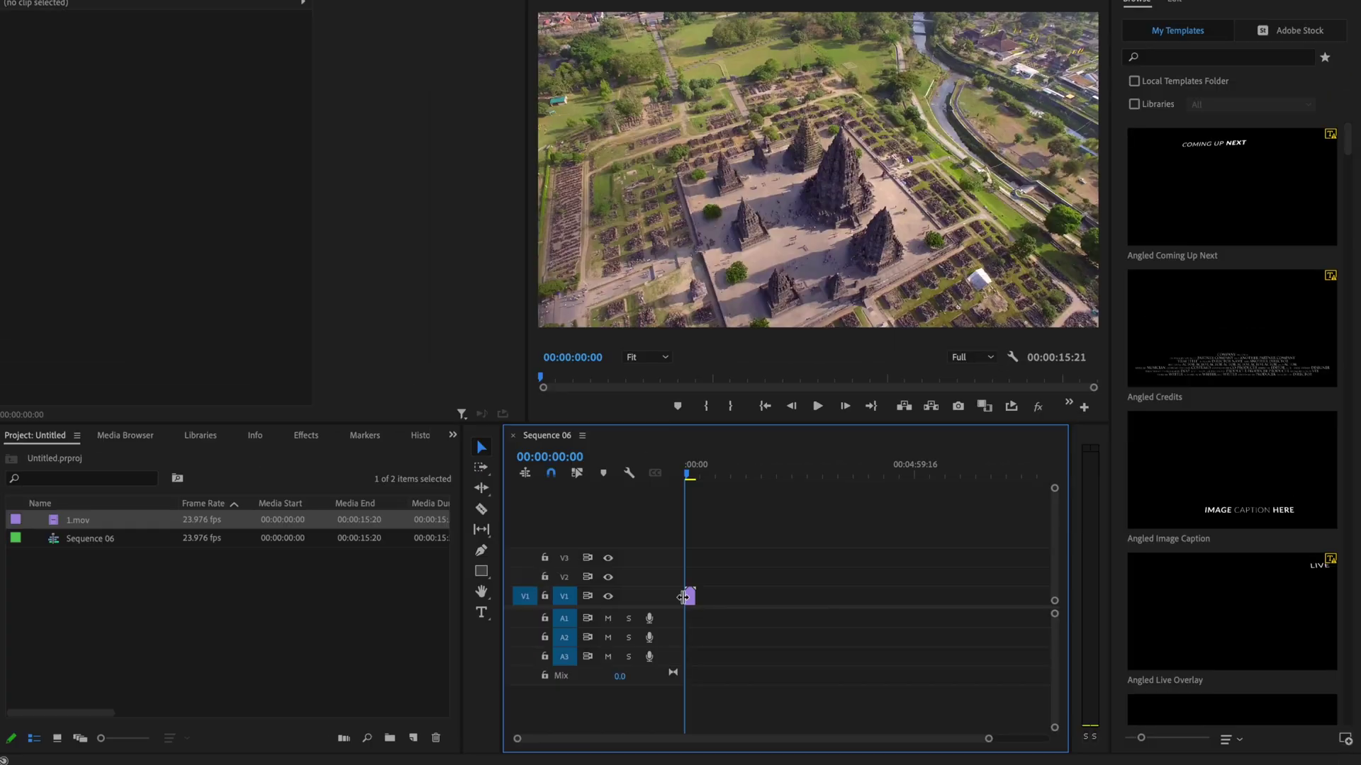
{"action": "key", "text": "="}
{"action": "key", "text": "="}
{"action": "key", "text": "="}
{"action": "key", "text": "="}
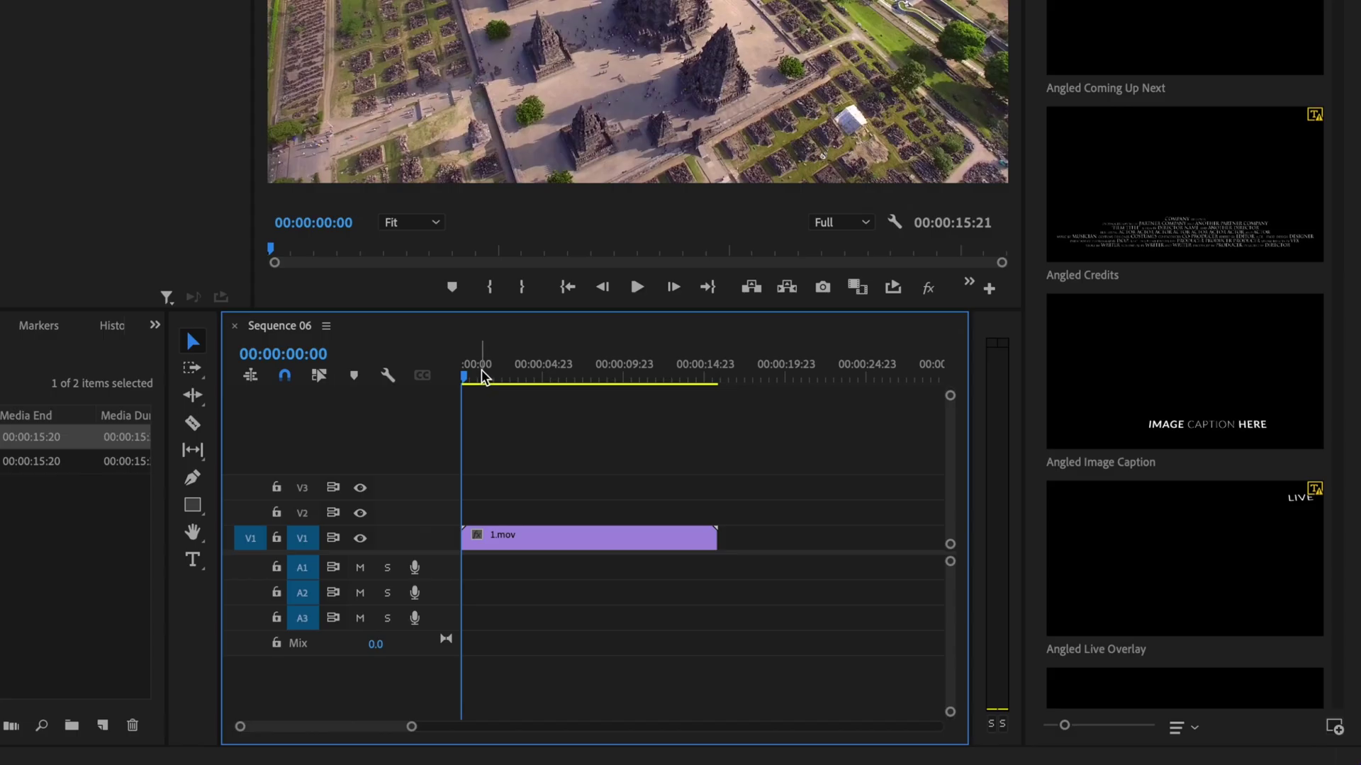
Play and scrub through the clip, leaving the playhead at 00:00:02:15.
{"action": "key", "text": "space"}
{"action": "left_click_drag", "start_coordinate": [512, 371], "coordinate": [324, 380]}
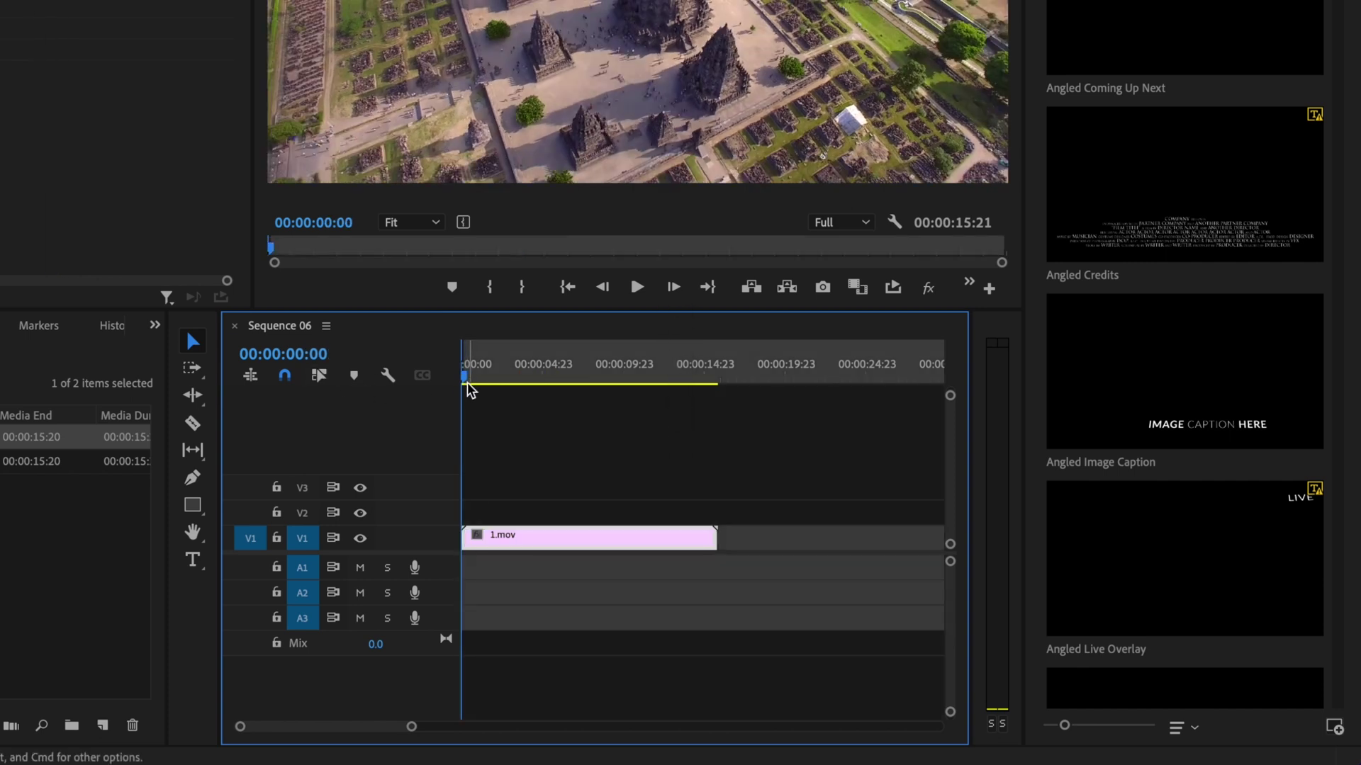
{"action": "left_click_drag", "start_coordinate": [465, 383], "coordinate": [717, 394]}
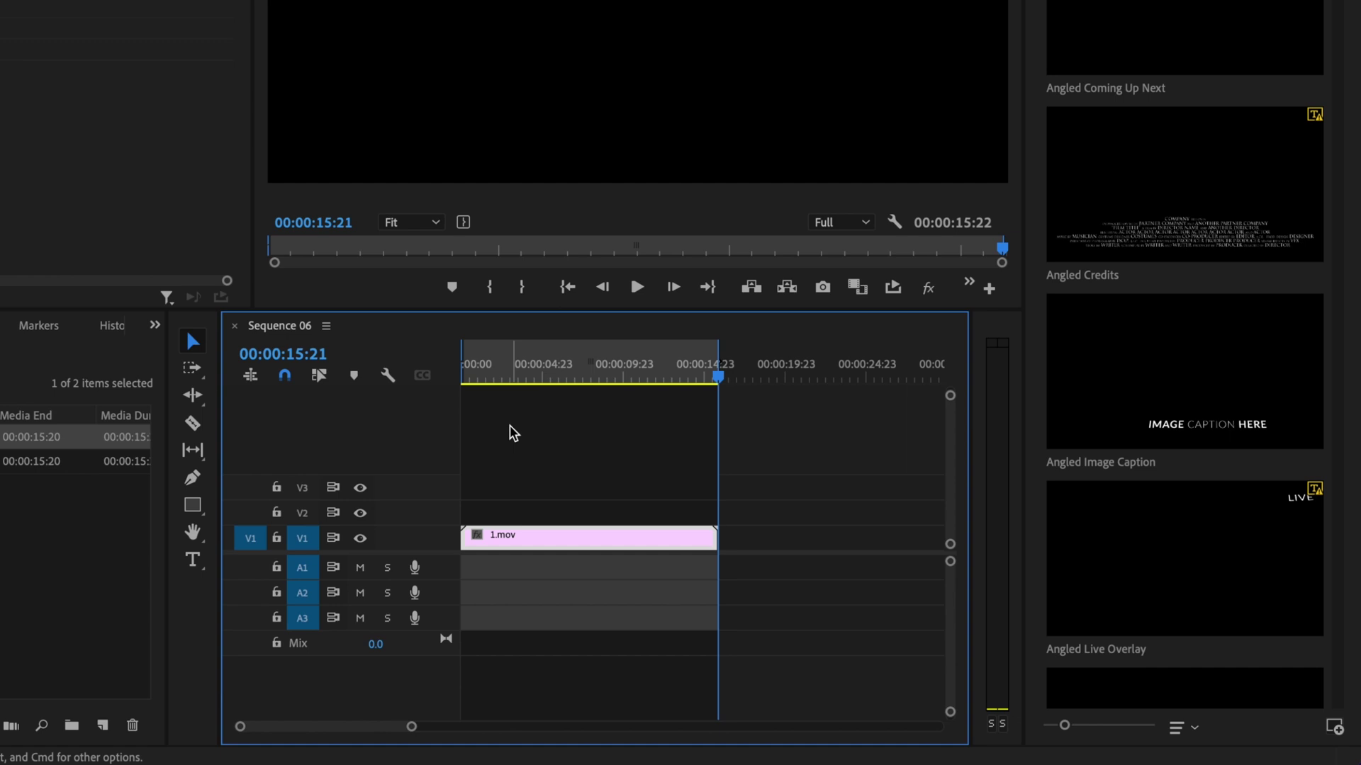
{"action": "left_click", "coordinate": [506, 363]}
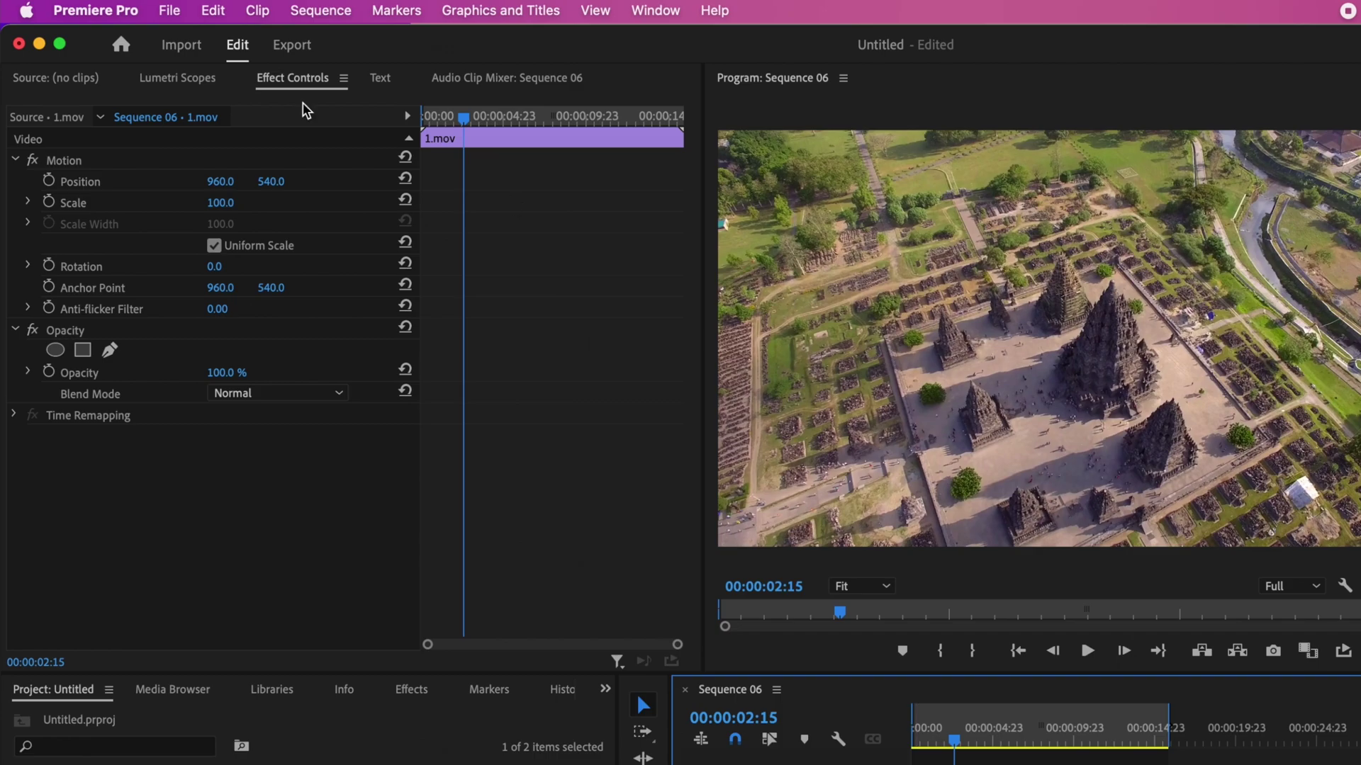
{"action": "left_click", "coordinate": [284, 49]}
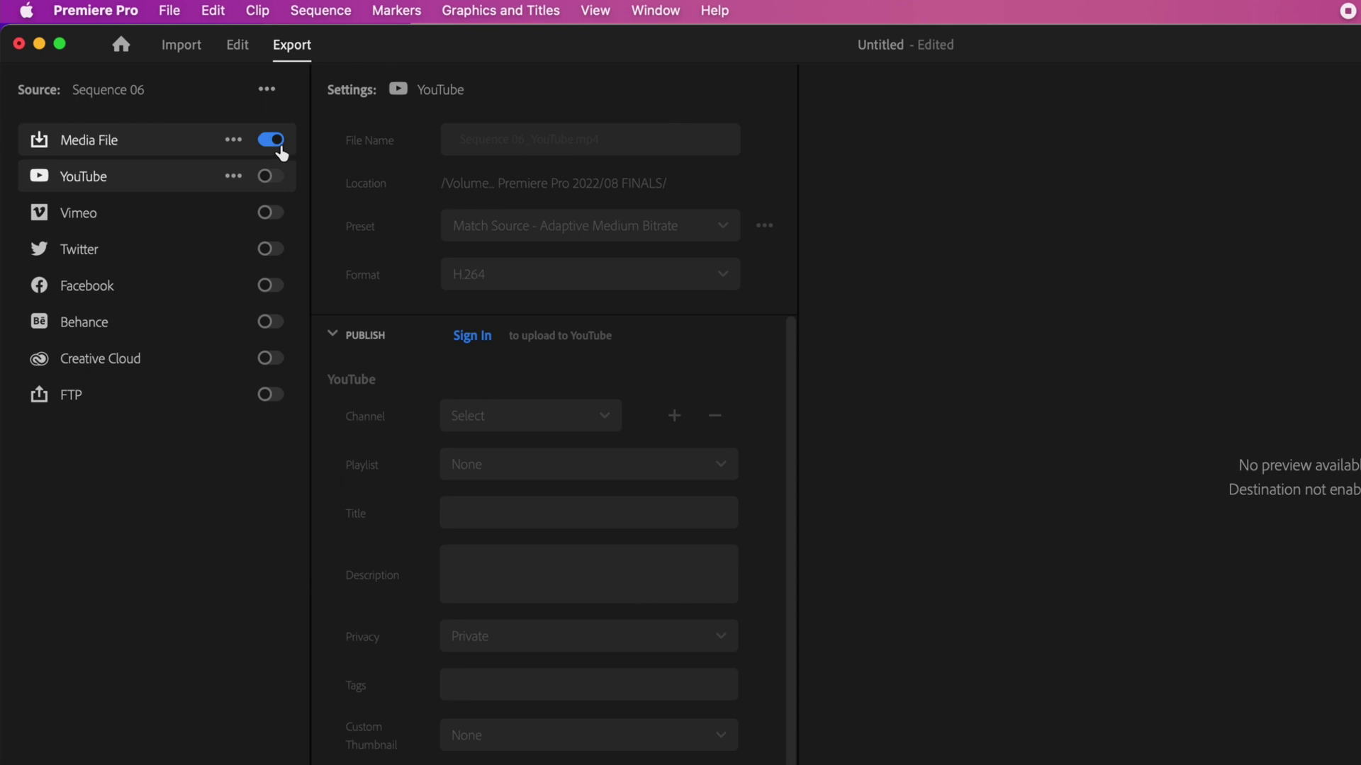
Keep Media File output enabled and rename the export file to Test.
{"action": "left_click", "coordinate": [273, 140]}
{"action": "left_click", "coordinate": [275, 142]}
{"action": "left_click", "coordinate": [583, 146]}
{"action": "key", "text": "super+a"}
{"action": "key", "text": "BackSpace"}
{"action": "type", "text": "T"}
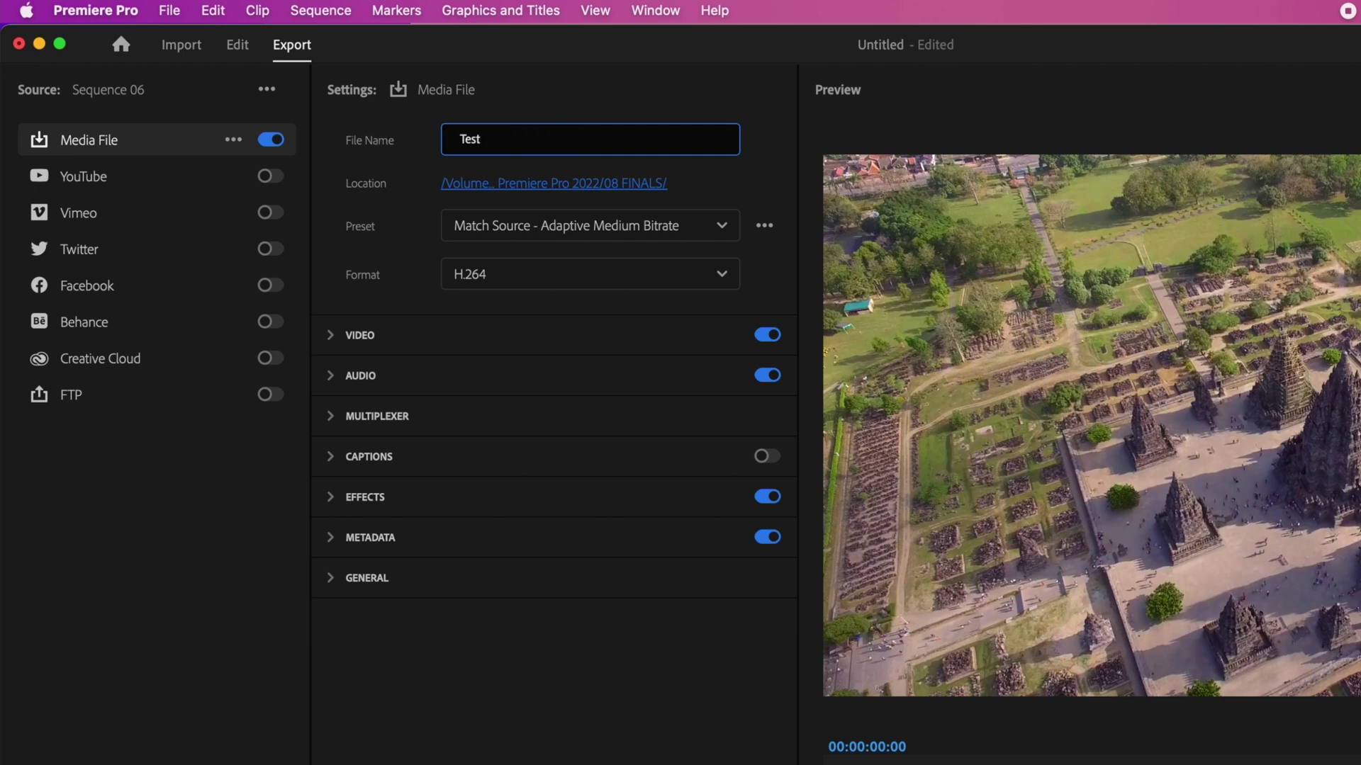
Set the export location to the 08 FINALS folder.
{"action": "left_click", "coordinate": [478, 187]}
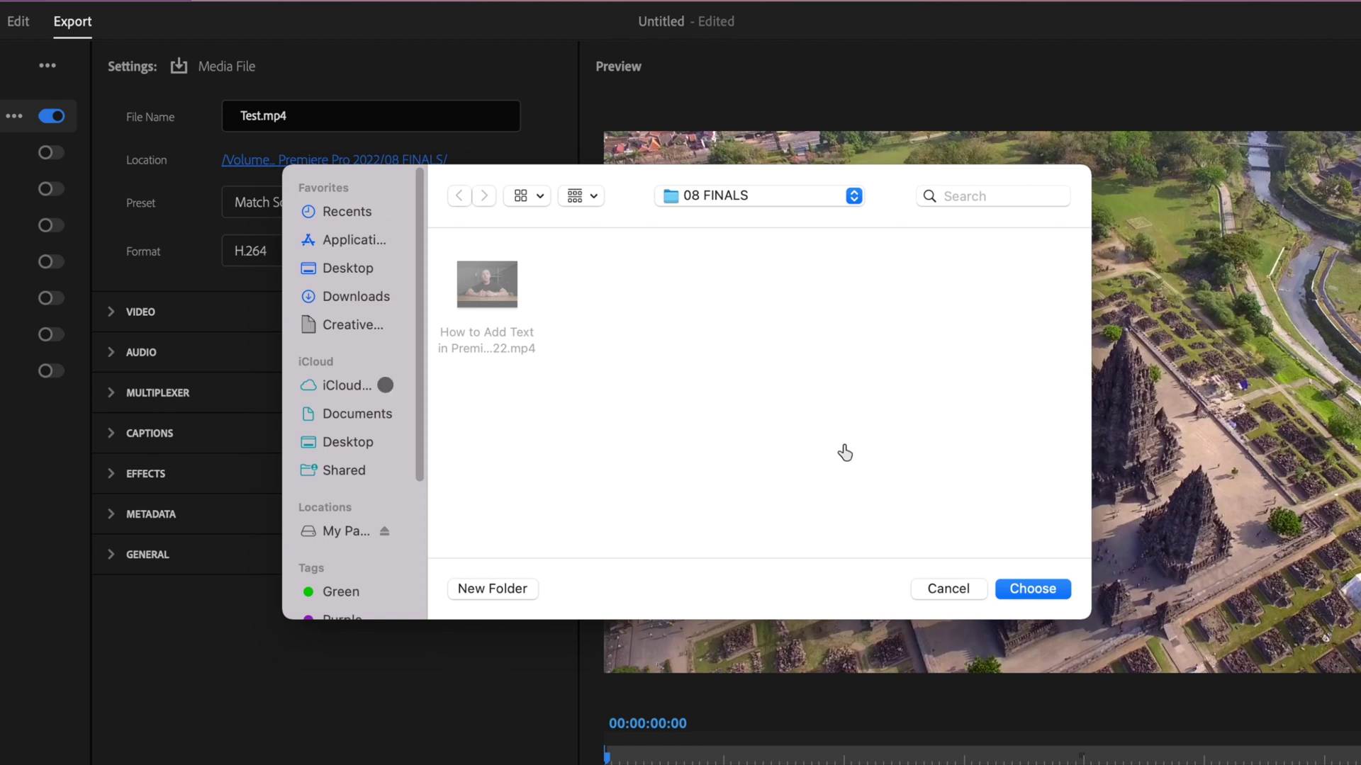
{"action": "left_click", "coordinate": [1033, 589]}
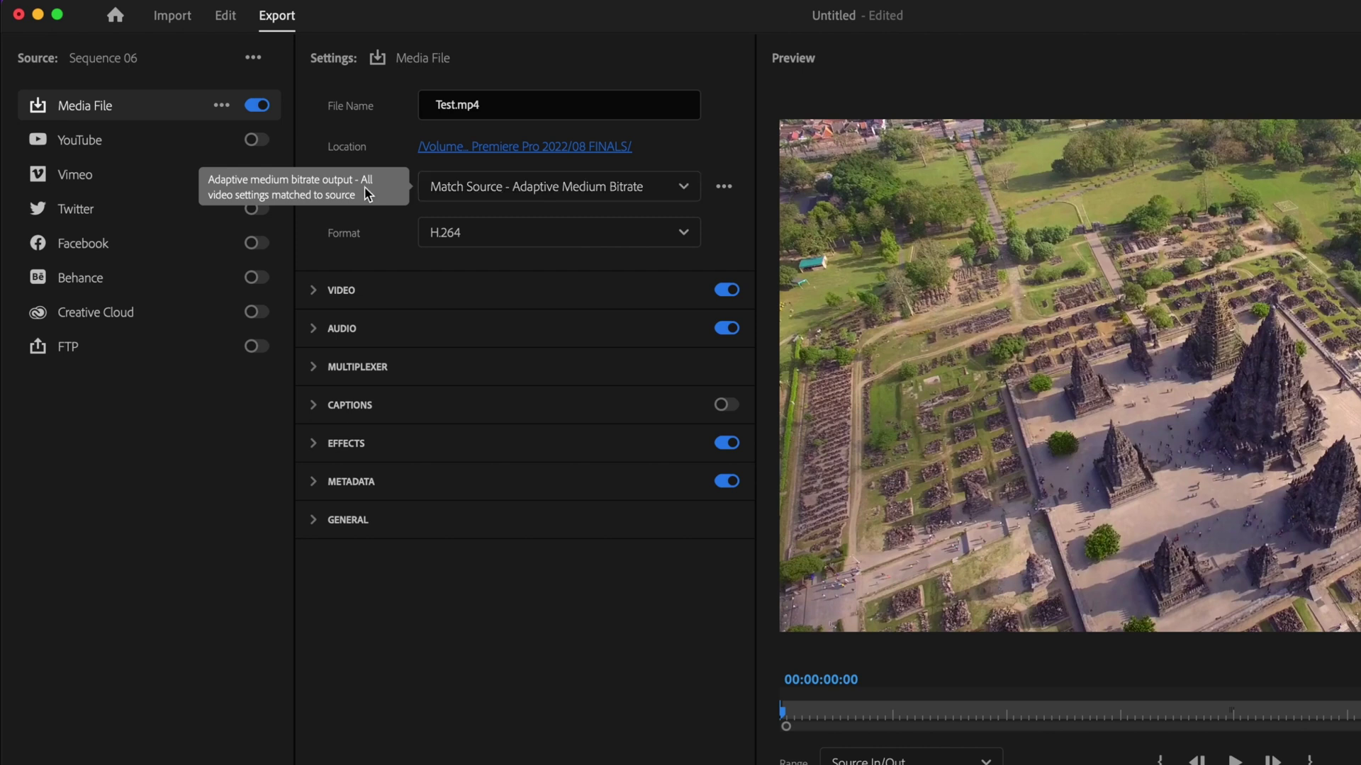
{"action": "left_click", "coordinate": [538, 237]}
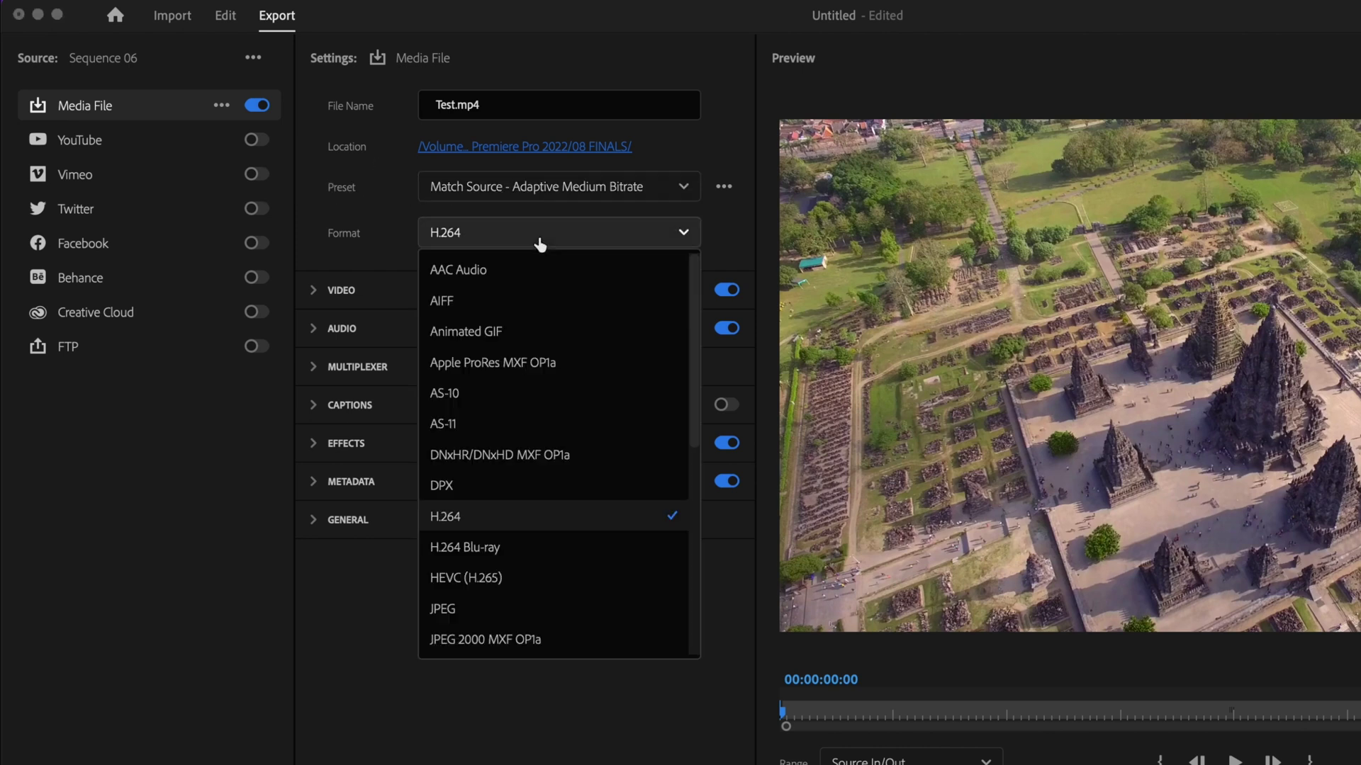
Keep H.264 with video enabled and the 1920 x 1080 frame size matching source.
{"action": "left_click", "coordinate": [502, 515]}
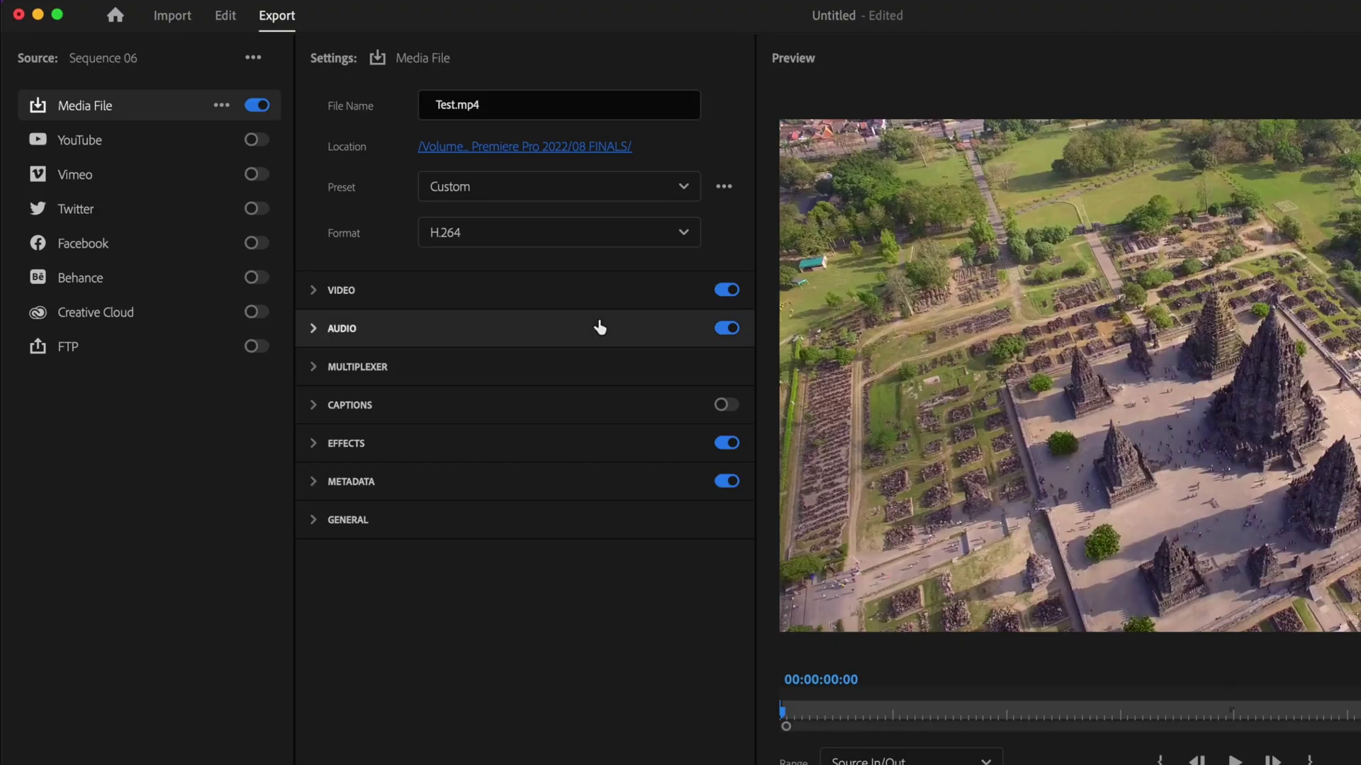
{"action": "left_click", "coordinate": [730, 291]}
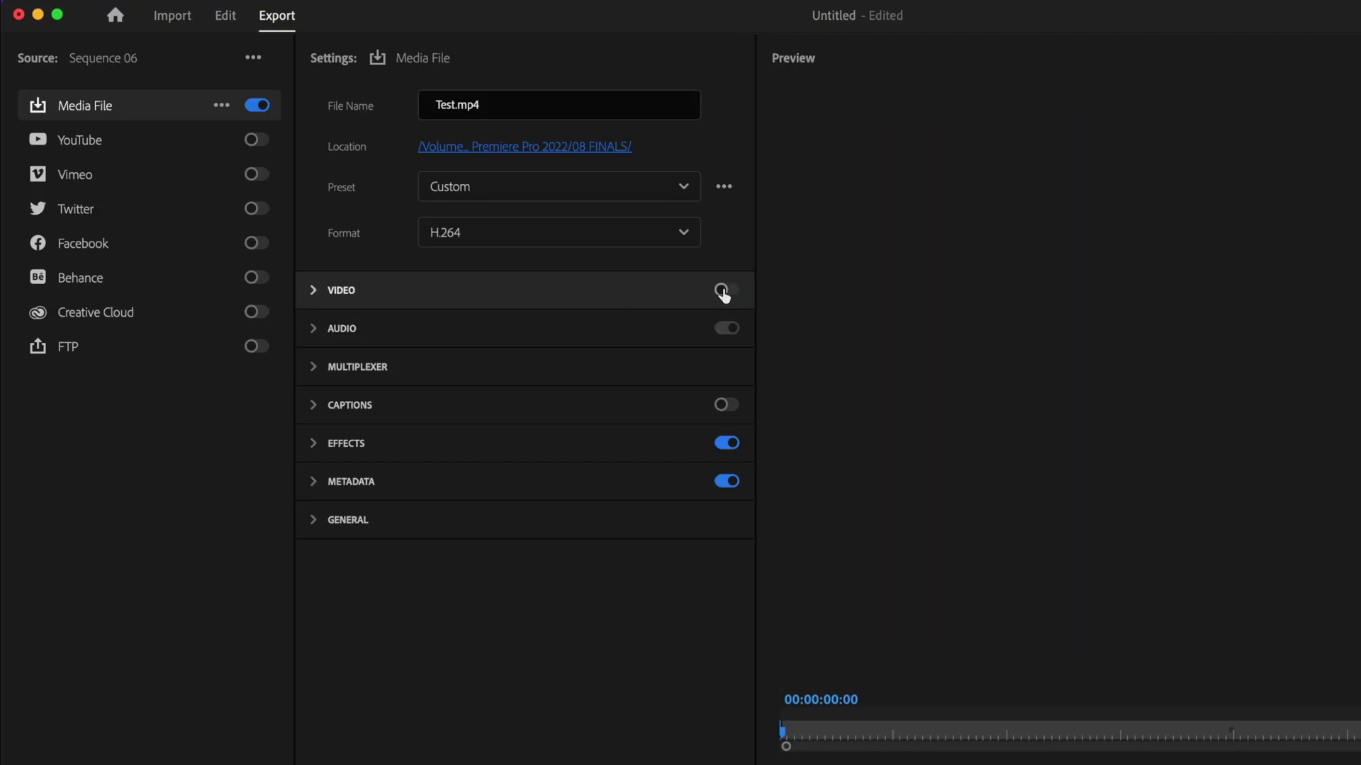
{"action": "left_click", "coordinate": [724, 292]}
{"action": "left_click", "coordinate": [313, 291]}
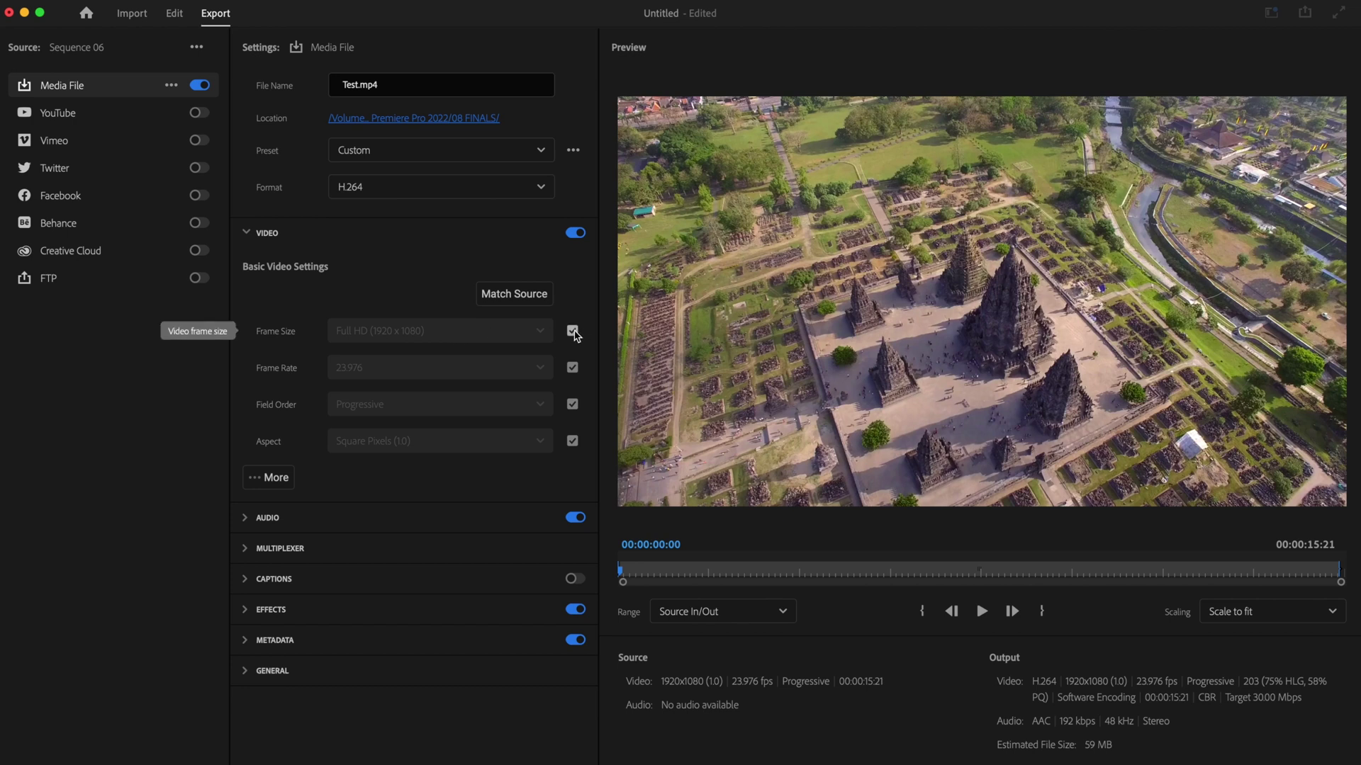
{"action": "left_click", "coordinate": [573, 331]}
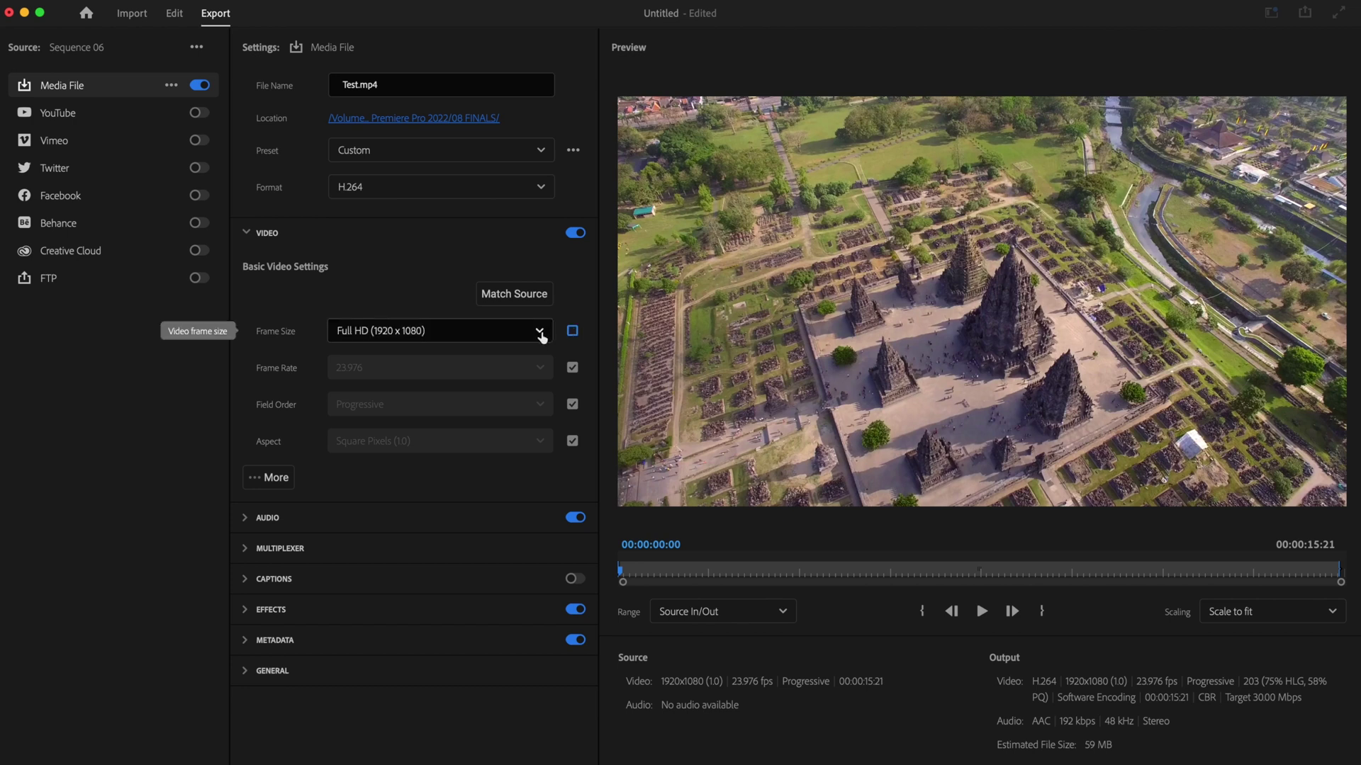
{"action": "left_click", "coordinate": [540, 333]}
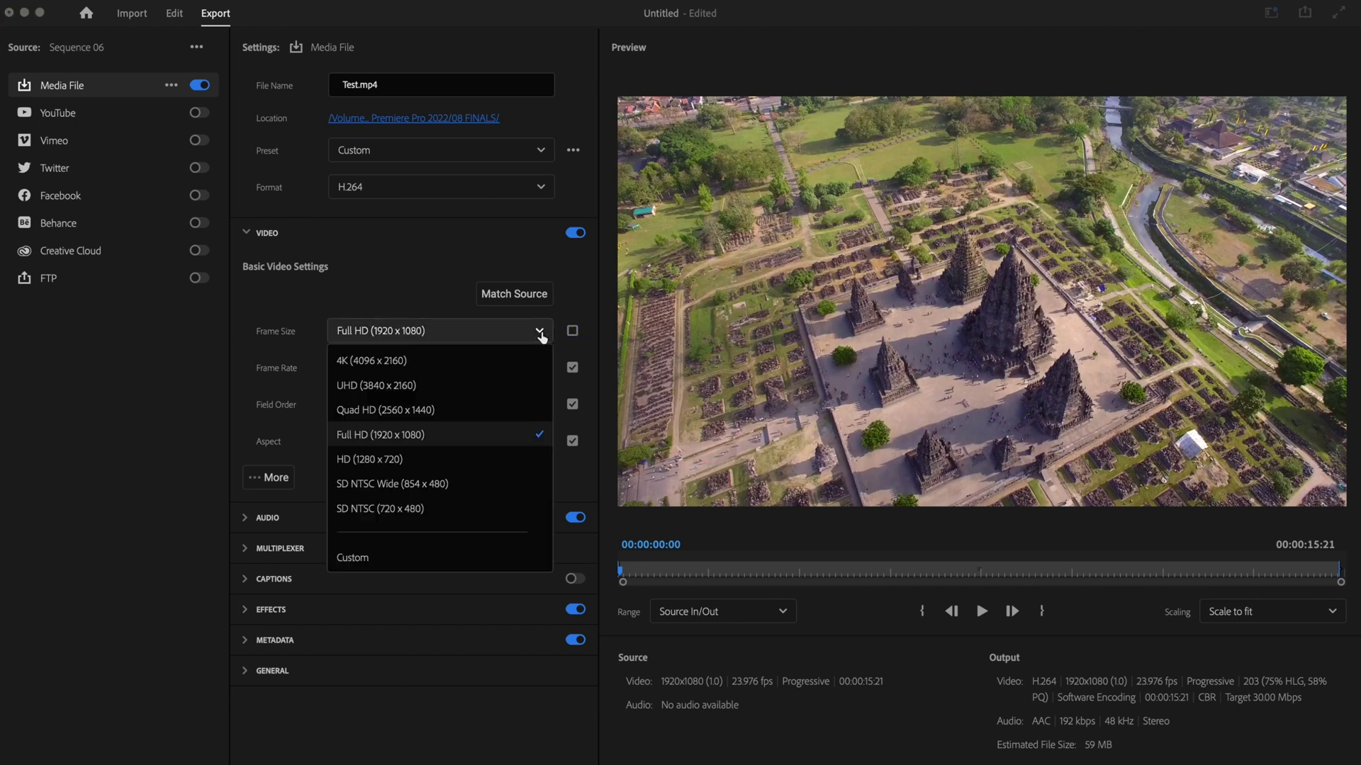
{"action": "left_click", "coordinate": [472, 439]}
{"action": "left_click", "coordinate": [573, 330]}
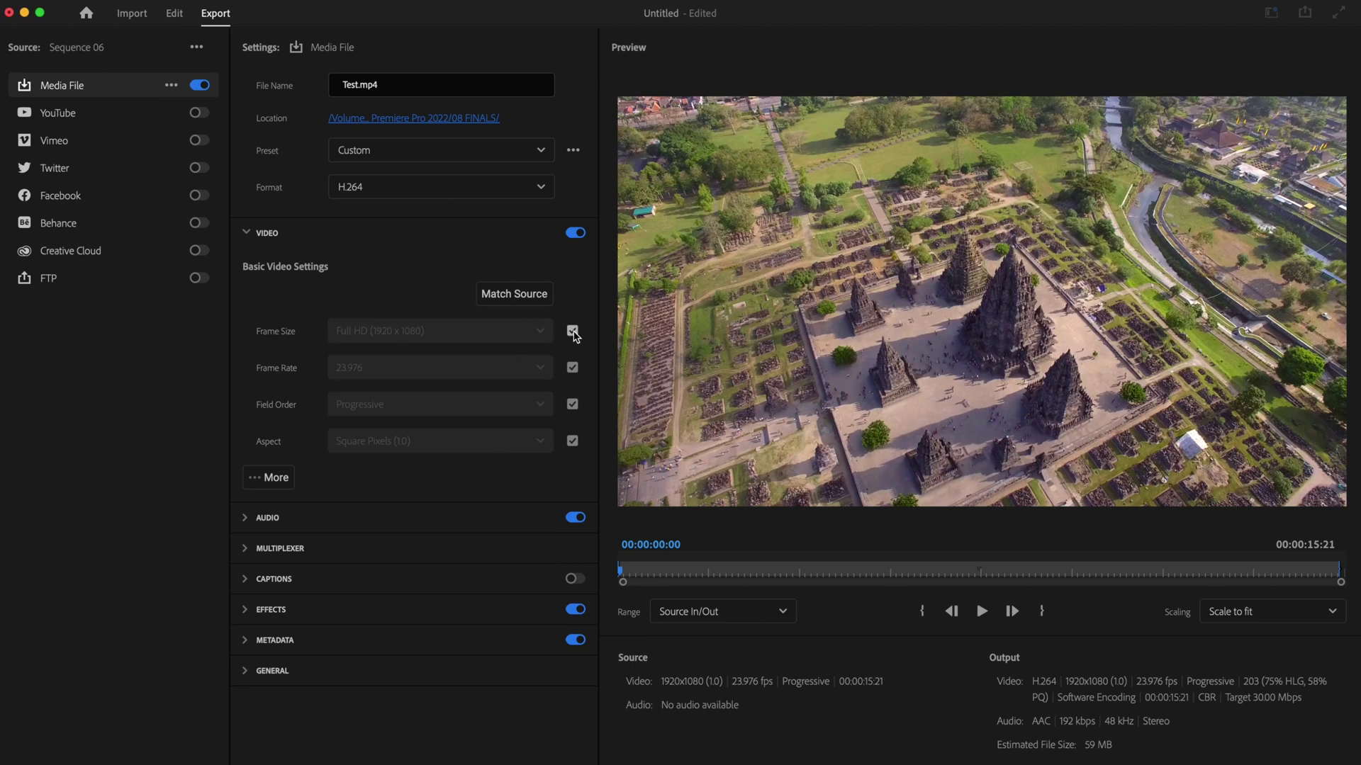
Keep the frame rate at 23.976 and set it to match the source.
{"action": "left_click", "coordinate": [572, 367]}
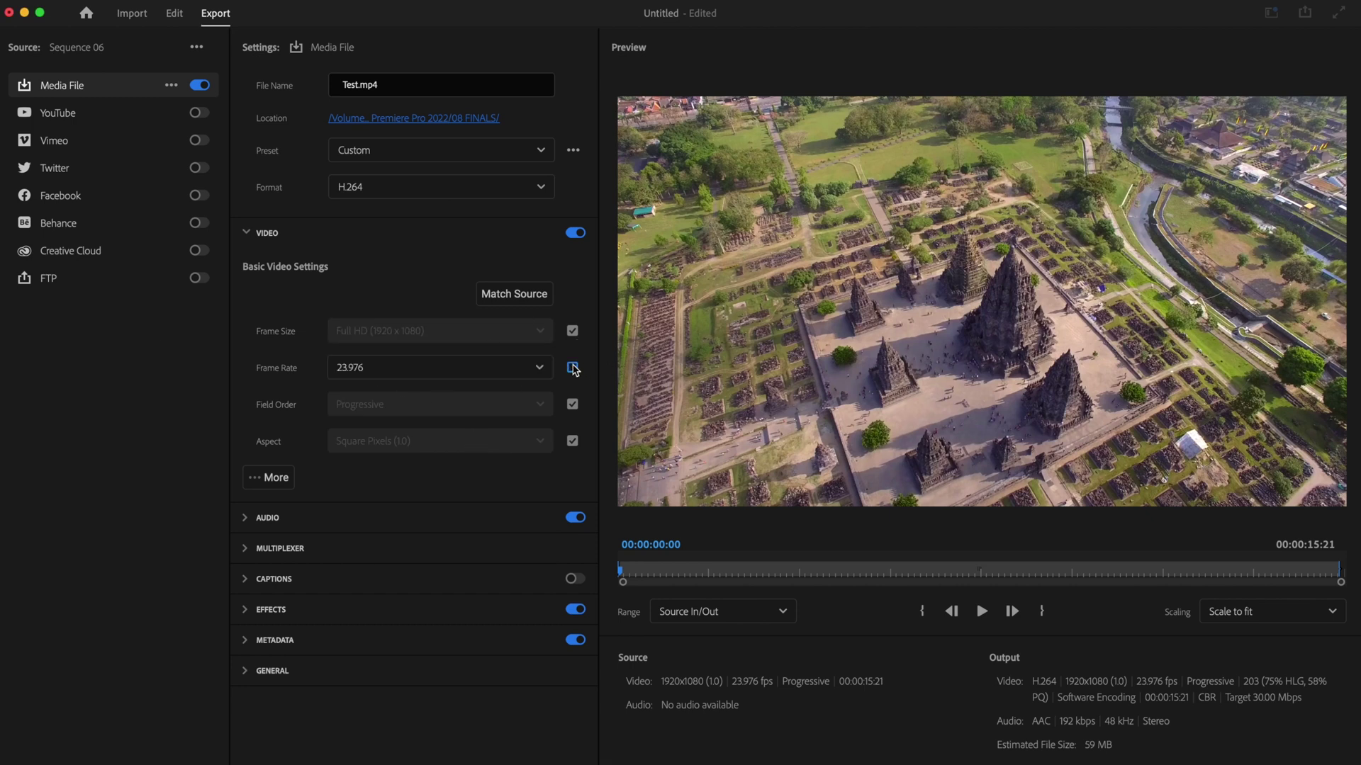
{"action": "left_click", "coordinate": [536, 369]}
{"action": "scroll", "coordinate": [489, 514], "scroll_direction": "down", "scroll_amount": 2}
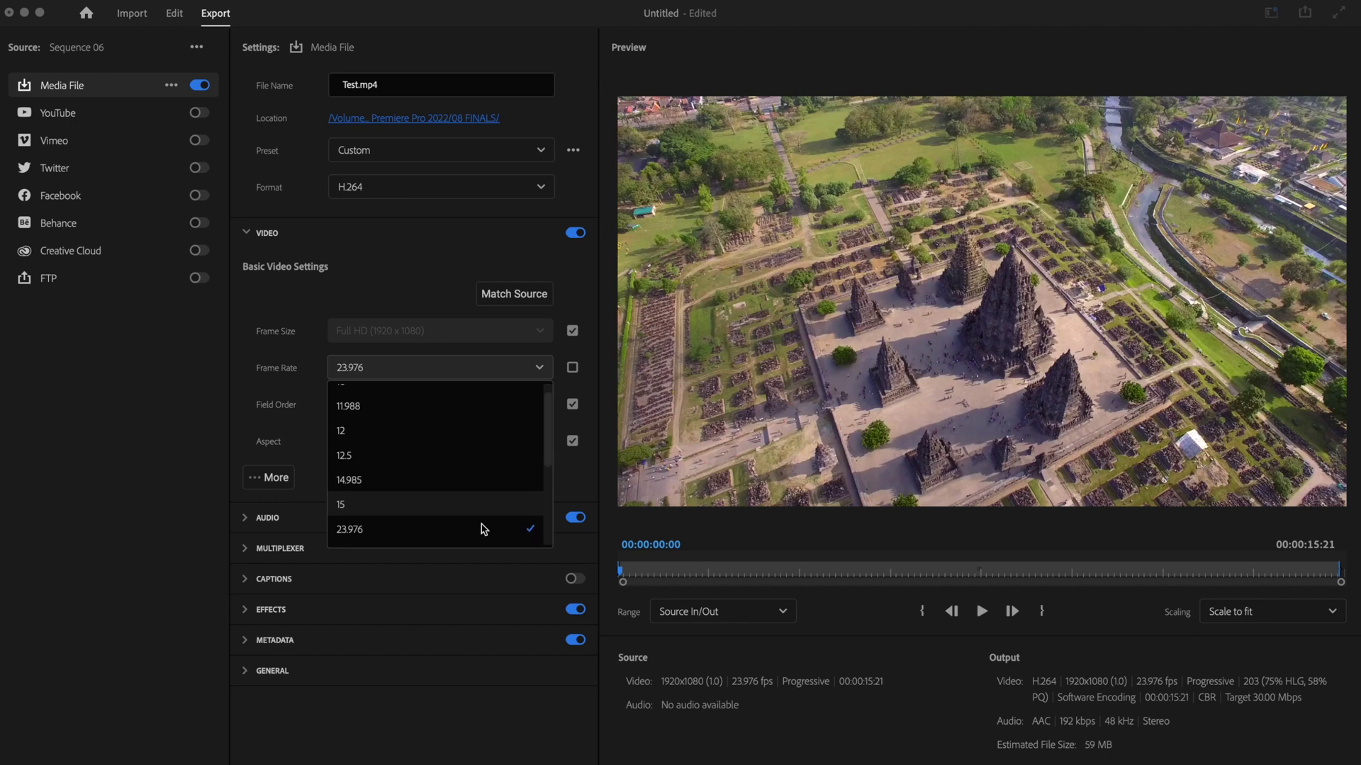
{"action": "left_click", "coordinate": [500, 504]}
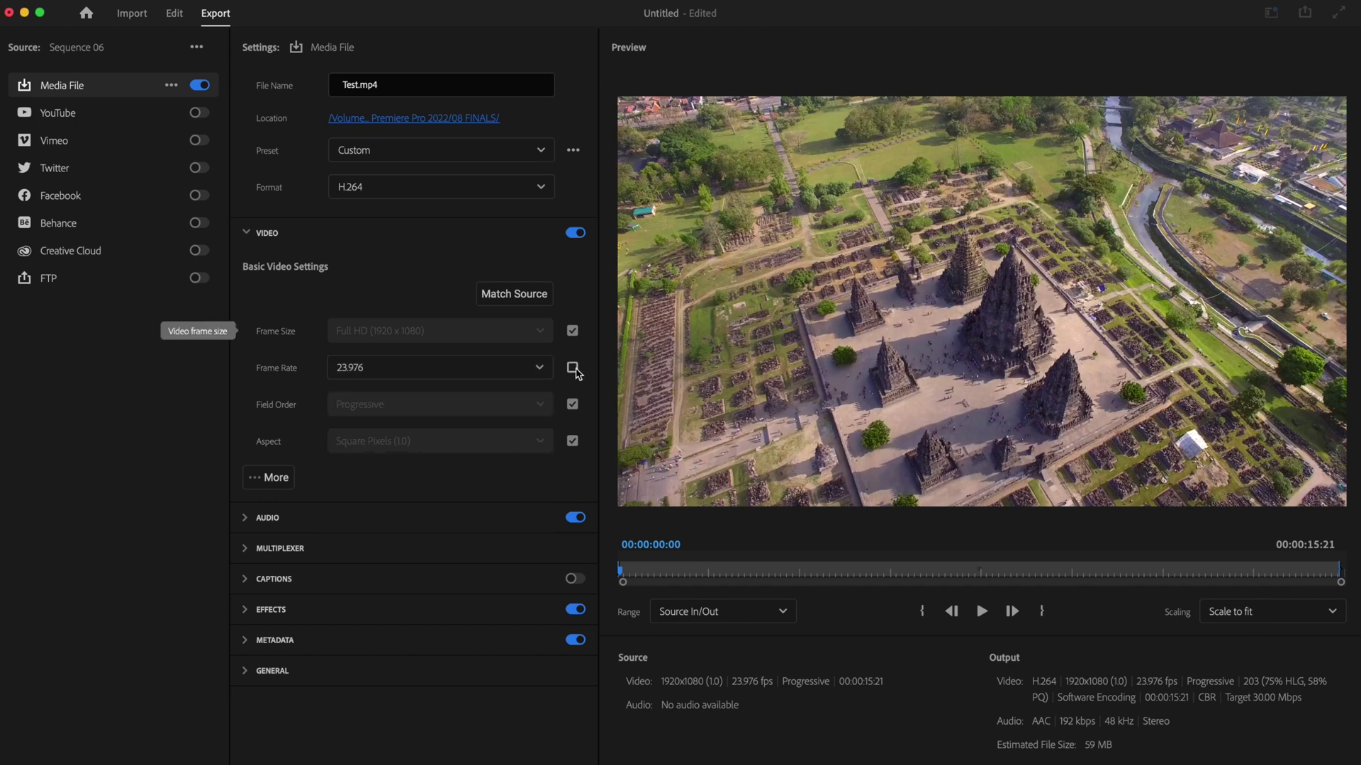
{"action": "left_click", "coordinate": [572, 368]}
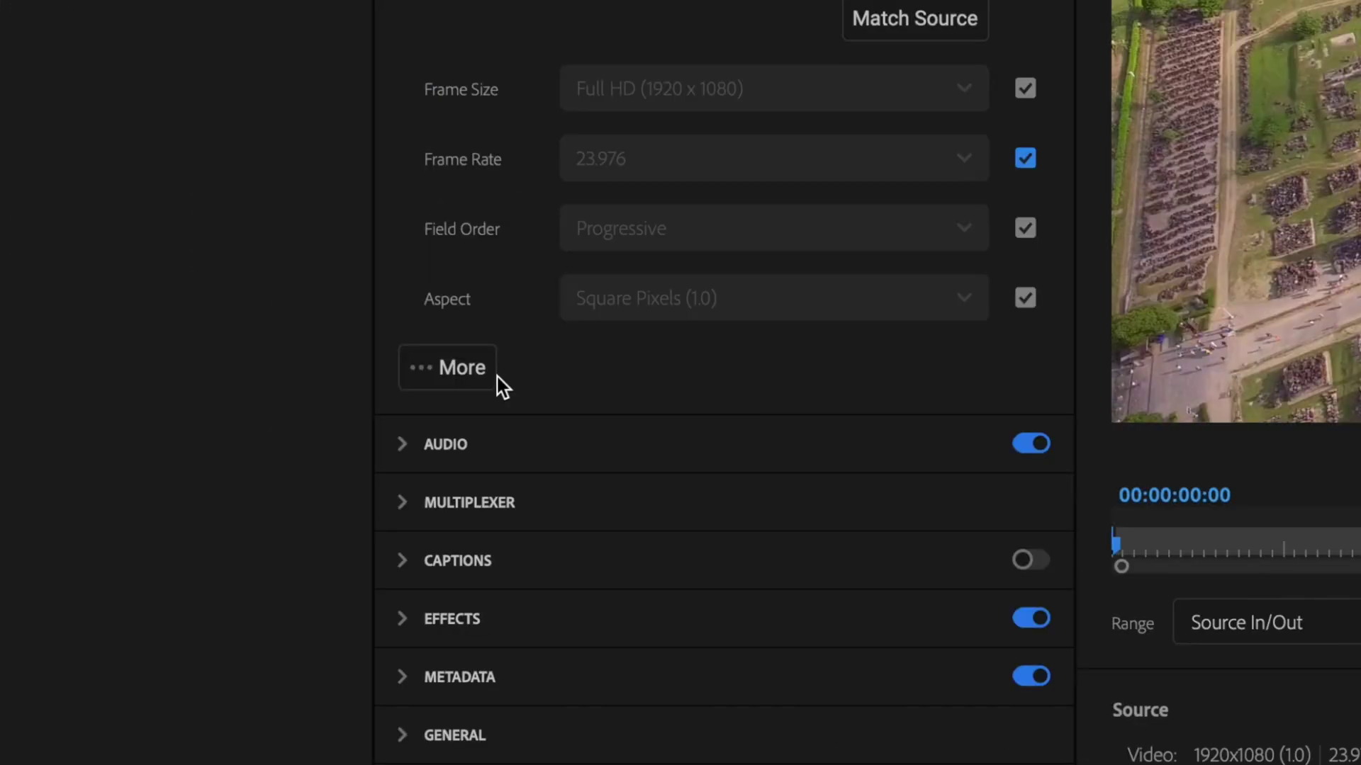
{"action": "left_click", "coordinate": [279, 483]}
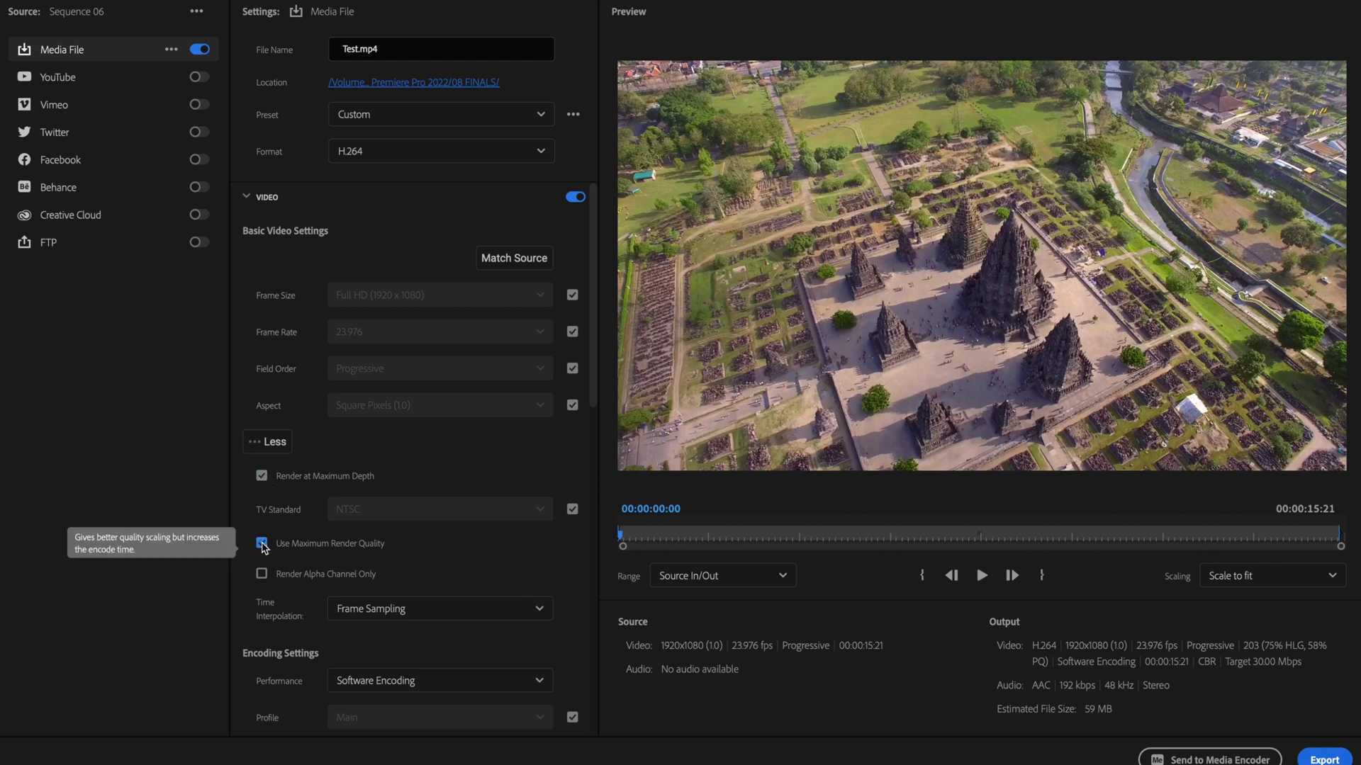
Tick Use Maximum Render Quality among the additional video render options.
{"action": "left_click", "coordinate": [263, 543]}
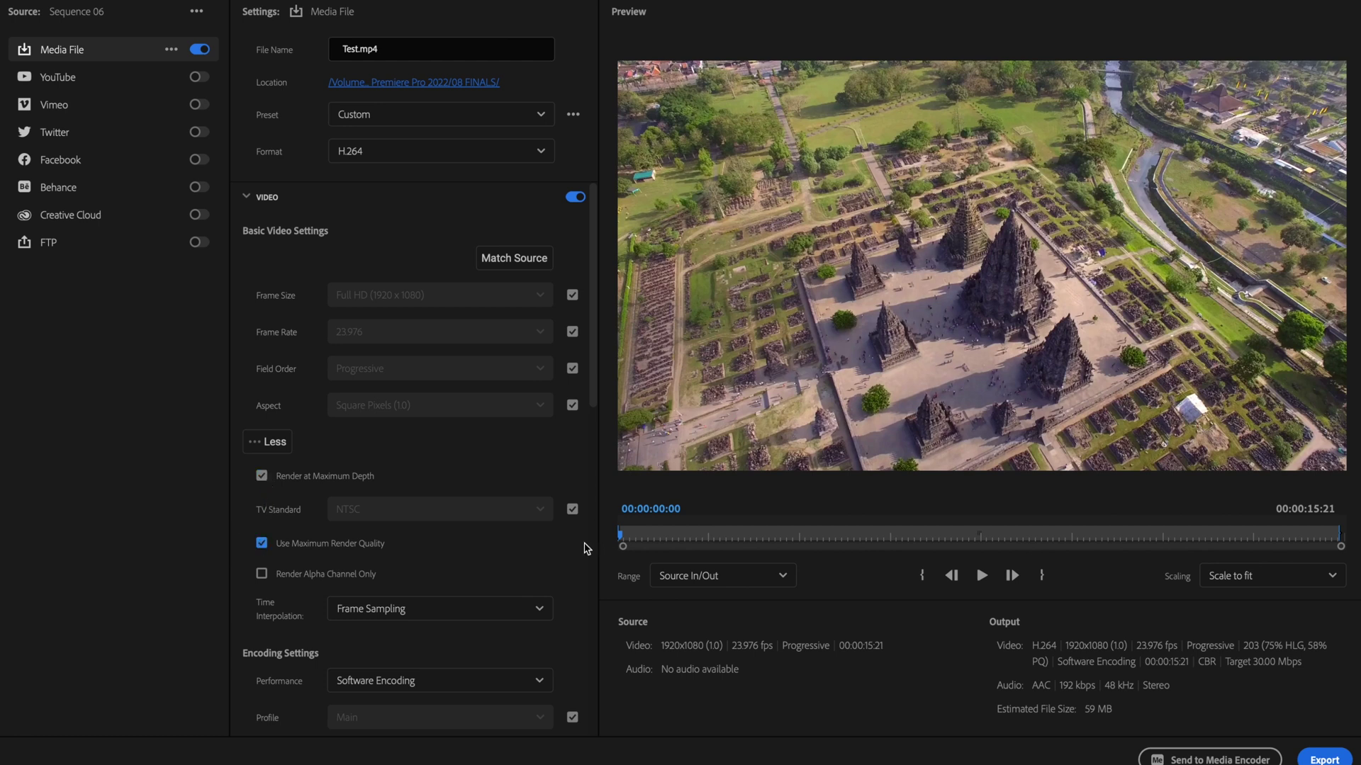
{"action": "scroll", "coordinate": [587, 548], "scroll_direction": "down", "scroll_amount": 5}
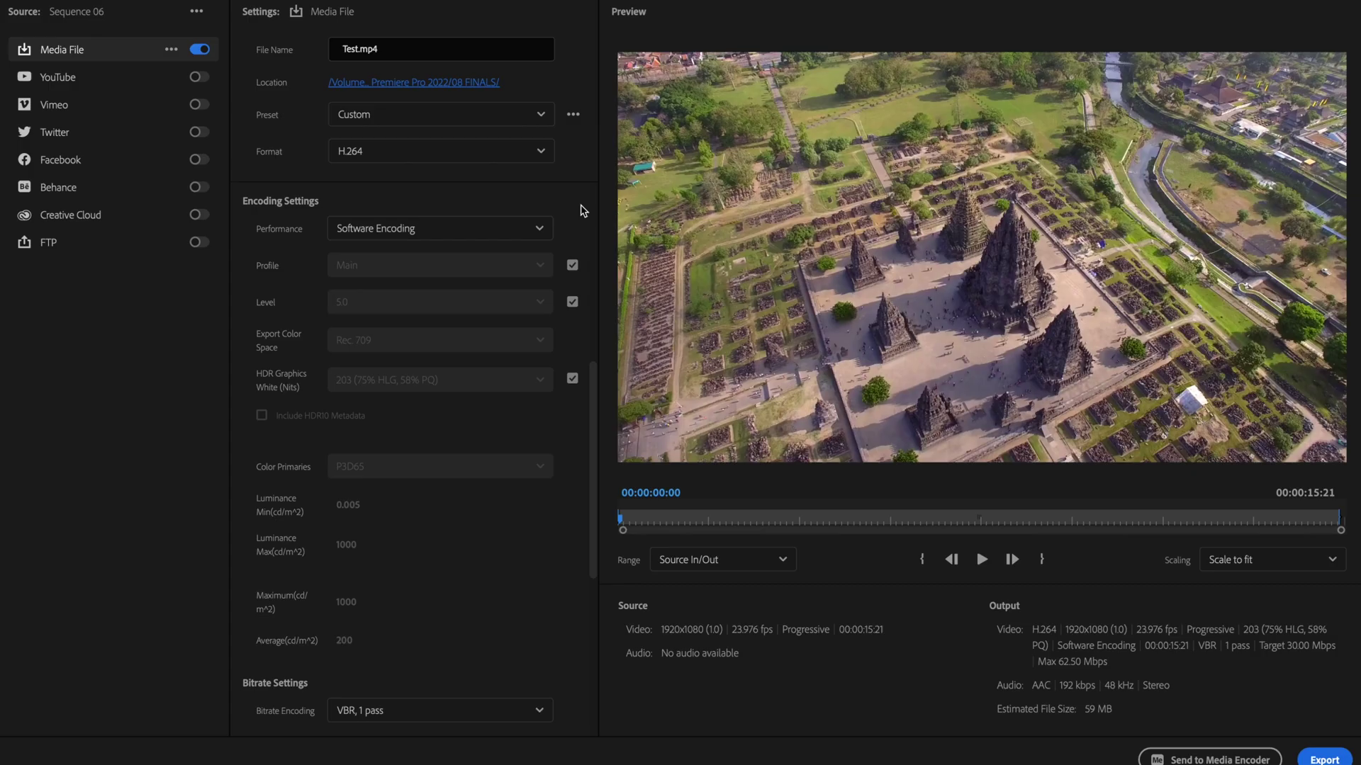
{"action": "left_click", "coordinate": [536, 228]}
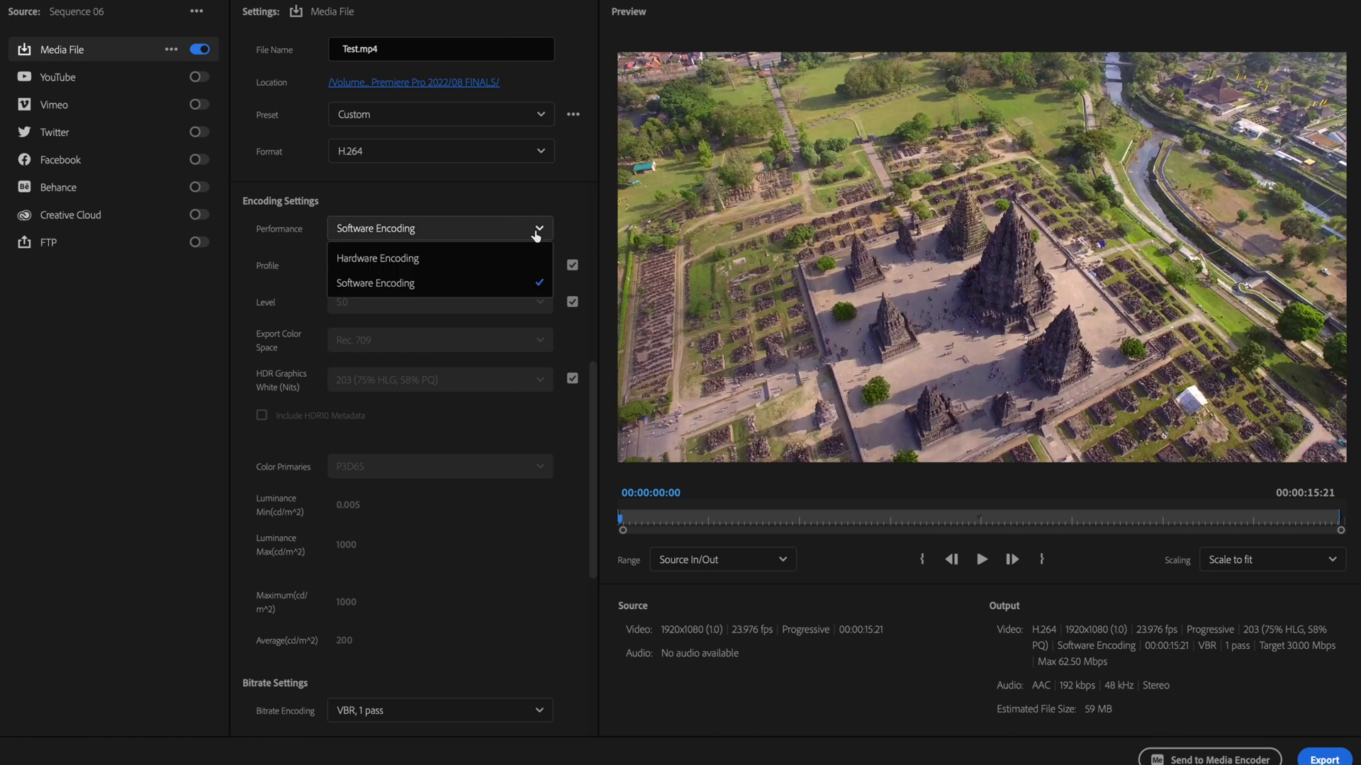
Set encoding performance to Hardware Encoding.
{"action": "left_click", "coordinate": [480, 258]}
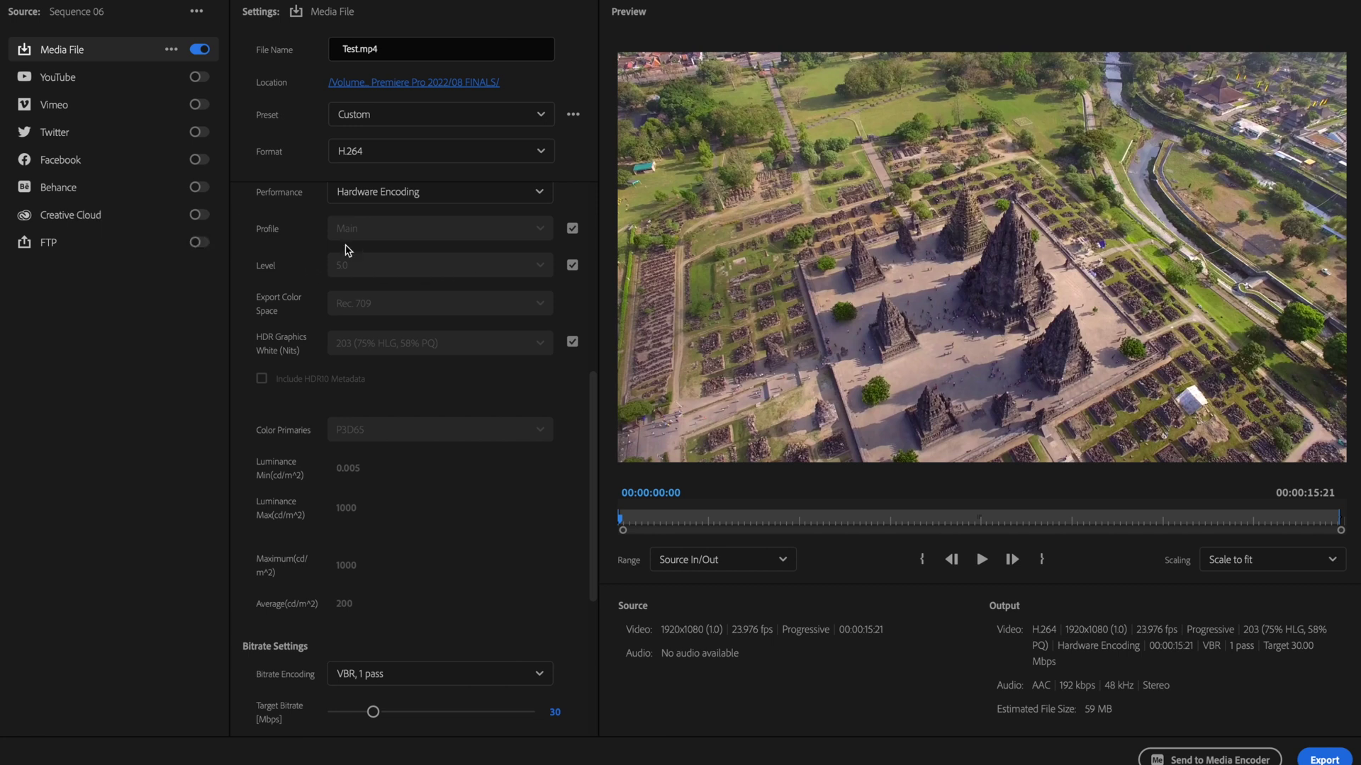
{"action": "scroll", "coordinate": [588, 217], "scroll_direction": "up", "scroll_amount": 6}
{"action": "scroll", "coordinate": [587, 217], "scroll_direction": "down", "scroll_amount": 5}
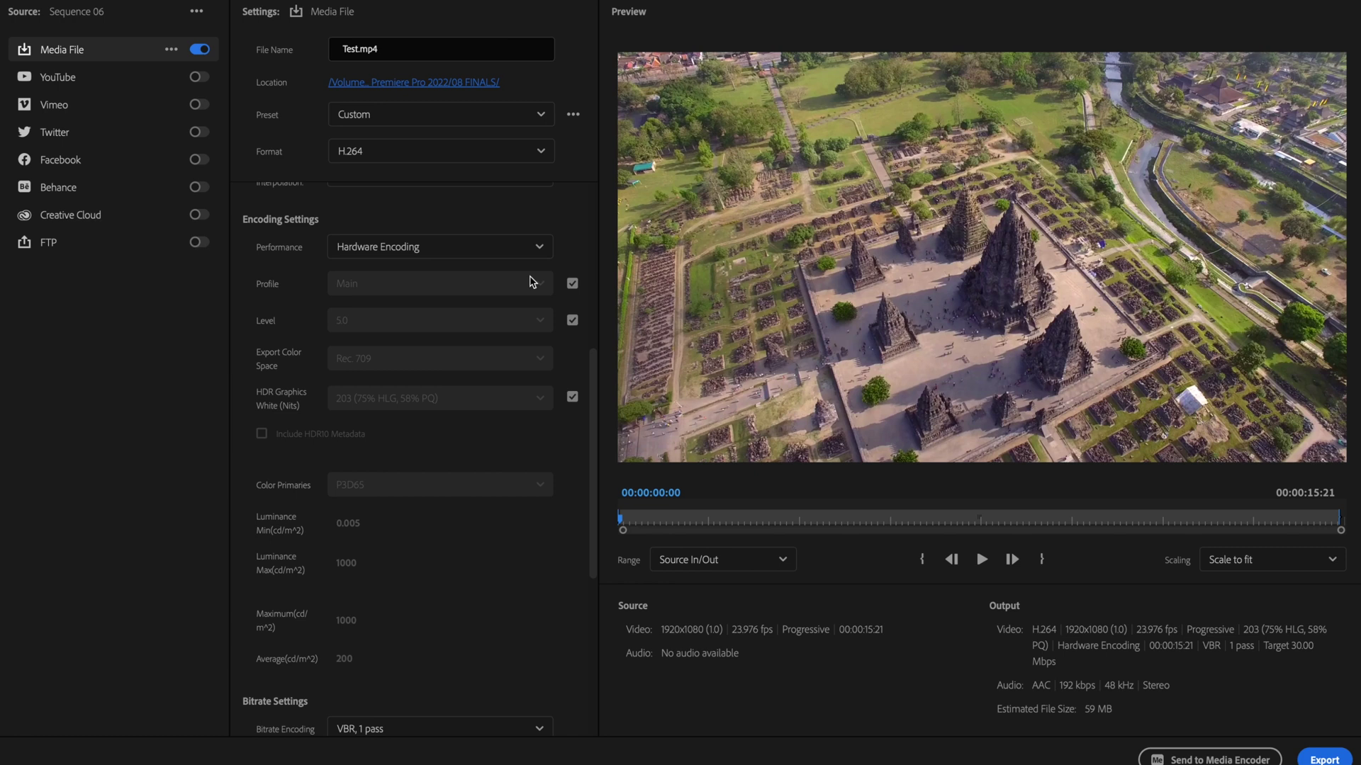
Set the H.264 profile to High and the level to 5.0.
{"action": "left_click", "coordinate": [573, 284]}
{"action": "left_click", "coordinate": [535, 283]}
{"action": "left_click", "coordinate": [505, 362]}
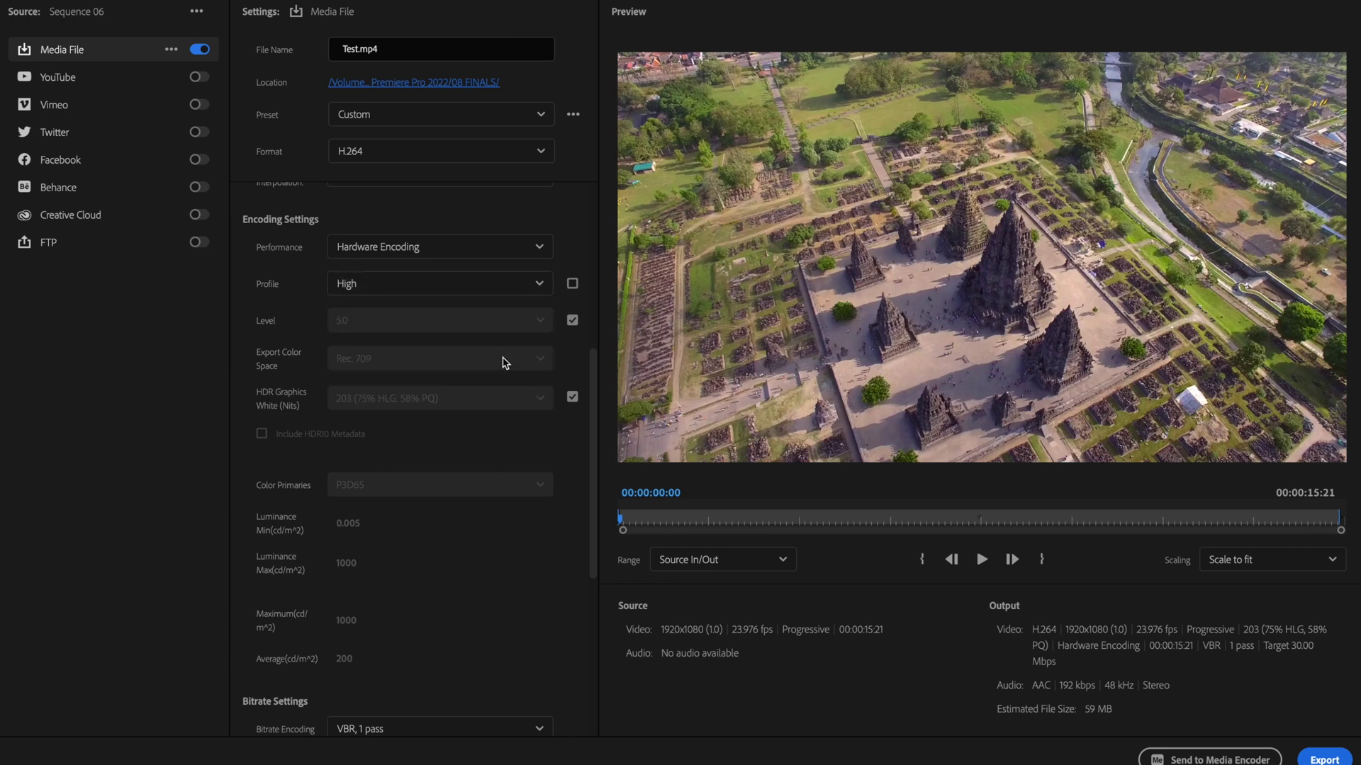
{"action": "left_click", "coordinate": [573, 320]}
{"action": "left_click", "coordinate": [525, 323]}
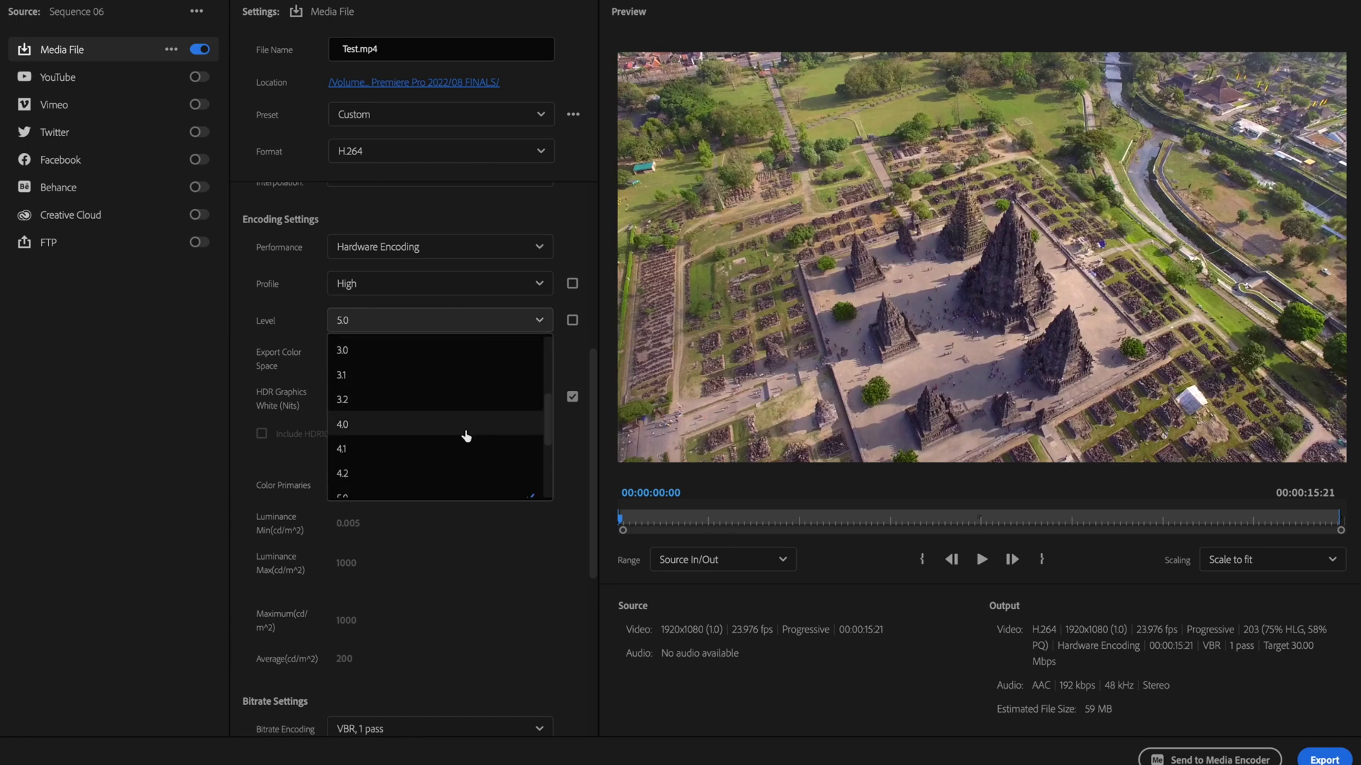
{"action": "left_click", "coordinate": [448, 471]}
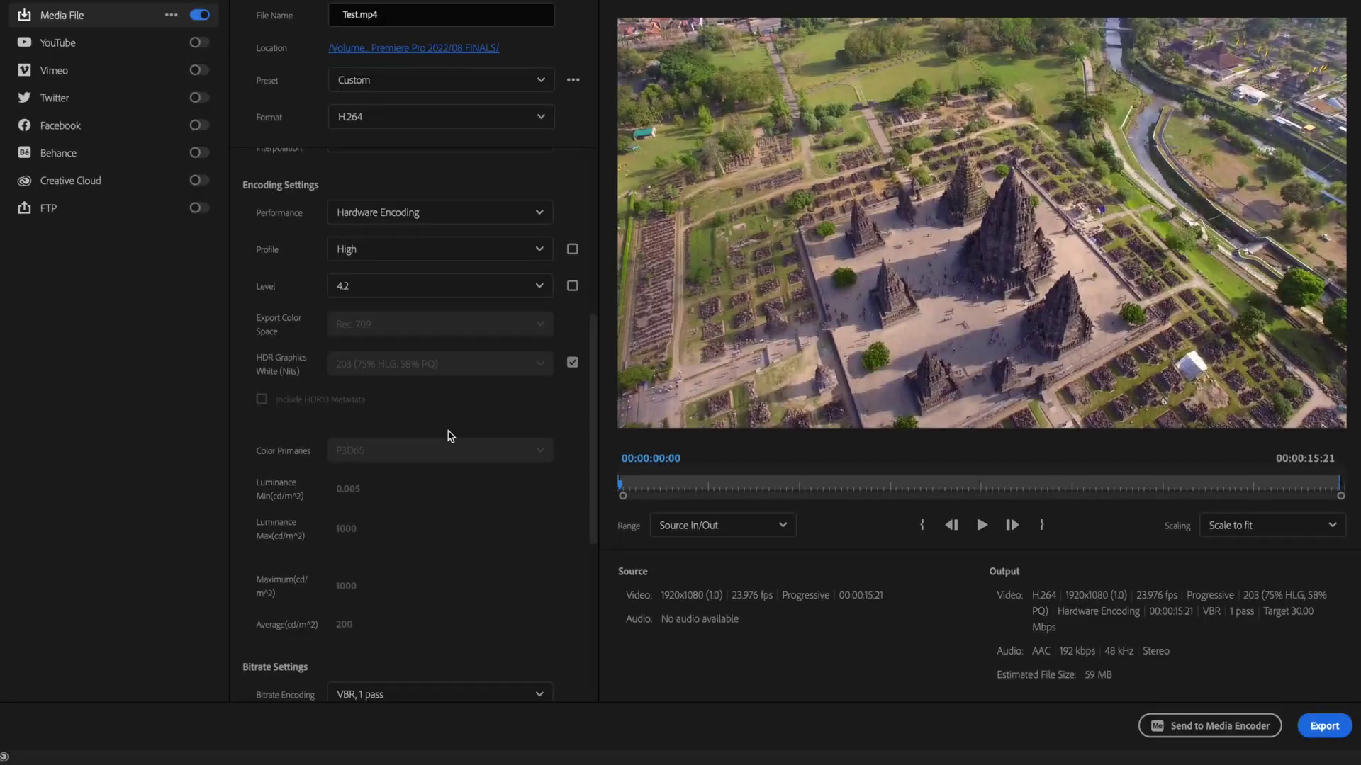
Scroll to Bitrate Settings and set bitrate encoding to CBR.
{"action": "scroll", "coordinate": [449, 434], "scroll_direction": "down", "scroll_amount": 5}
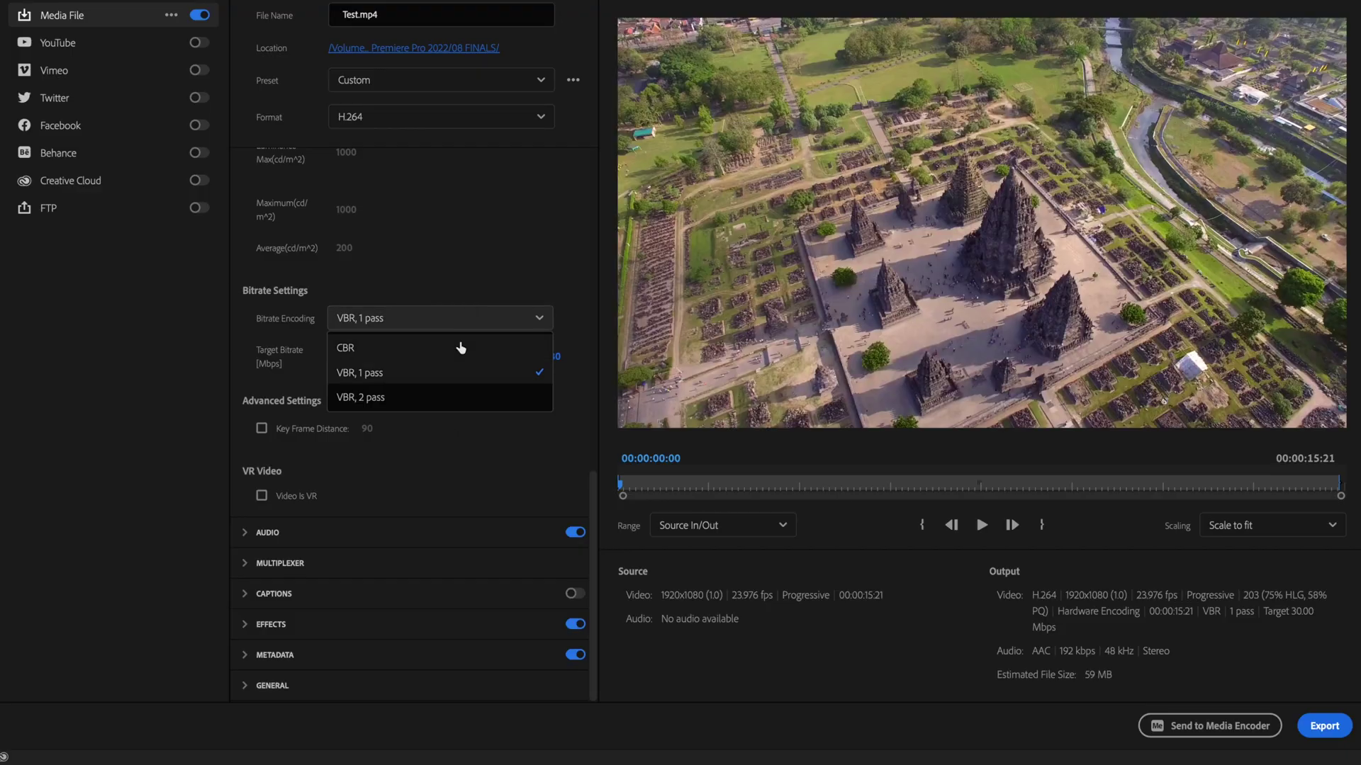
{"action": "left_click", "coordinate": [459, 348]}
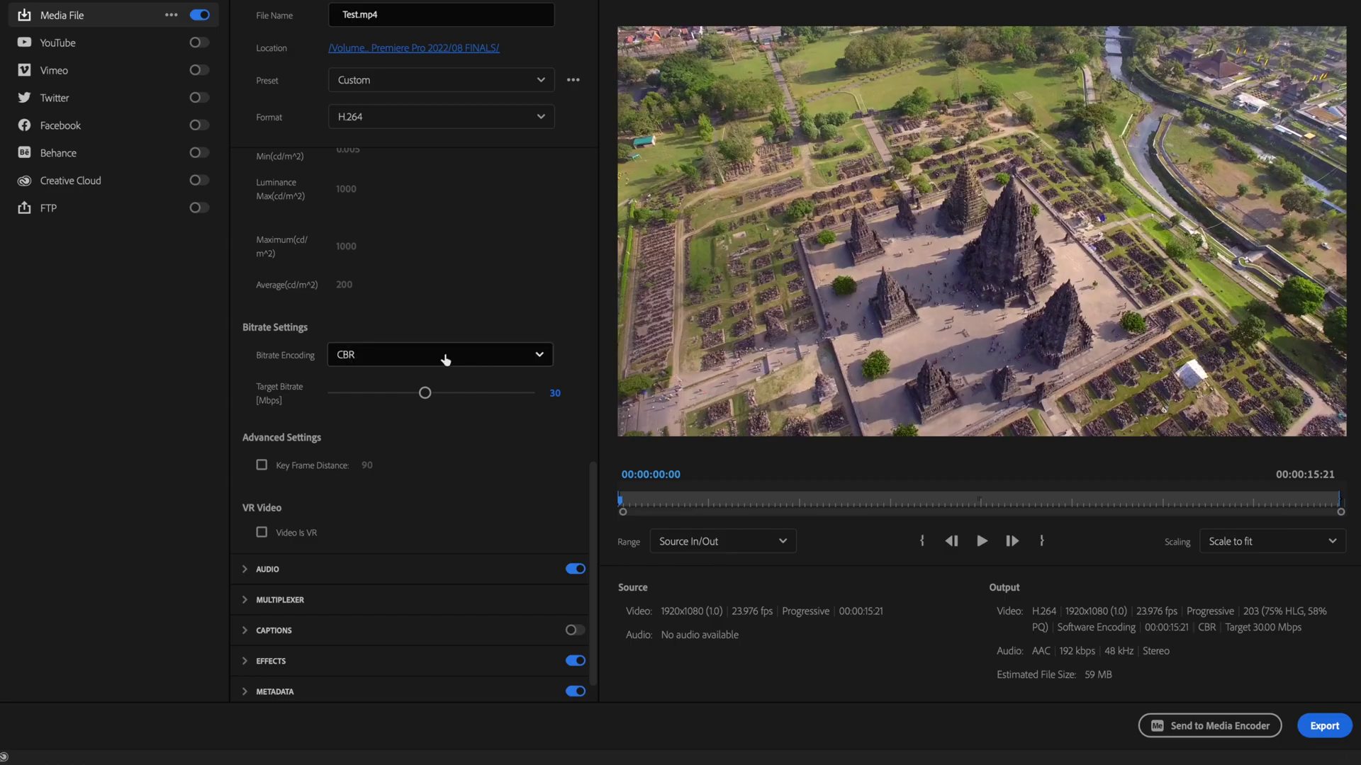
Drag the Target Bitrate slider to its 62.5 Mbps maximum.
{"action": "left_click_drag", "start_coordinate": [423, 392], "coordinate": [579, 406]}
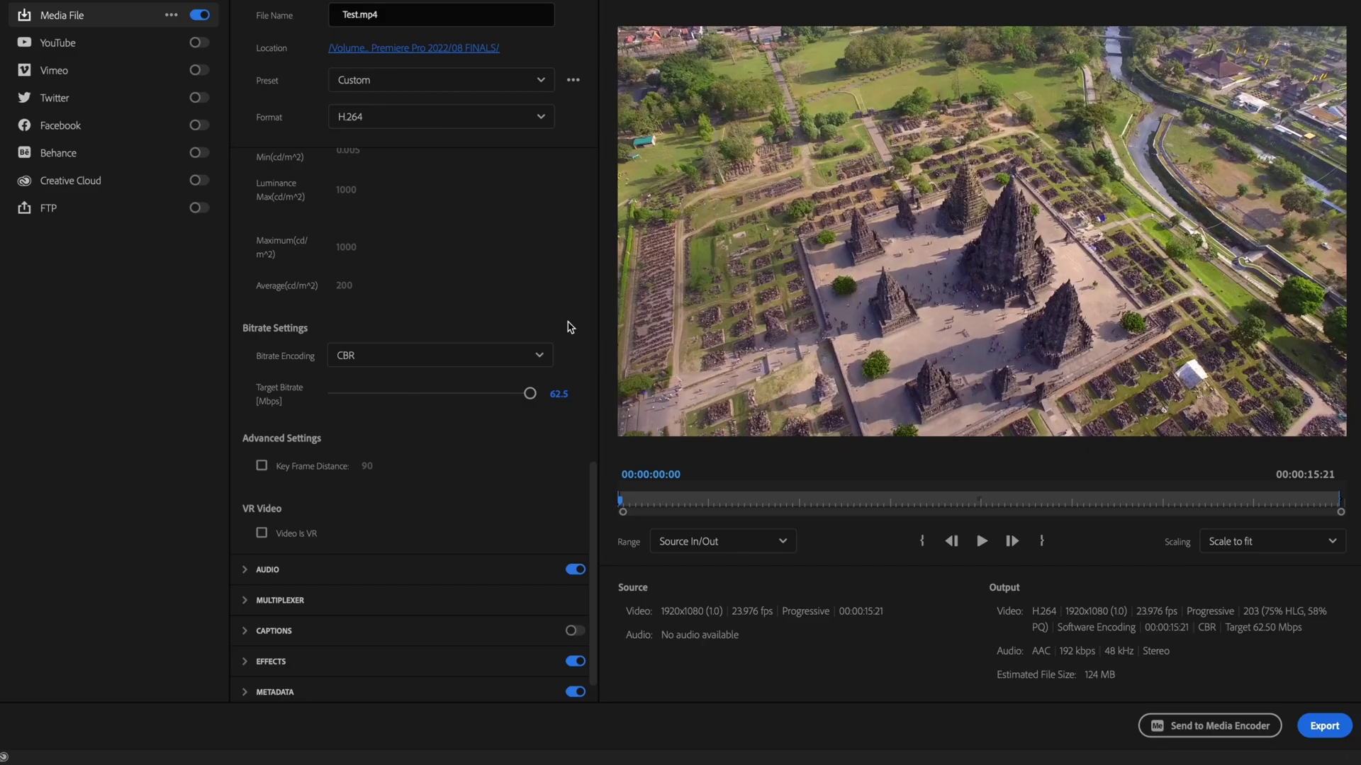
Switch bitrate encoding back to VBR, 1 pass with a 30 Mbps target.
{"action": "left_click", "coordinate": [535, 355]}
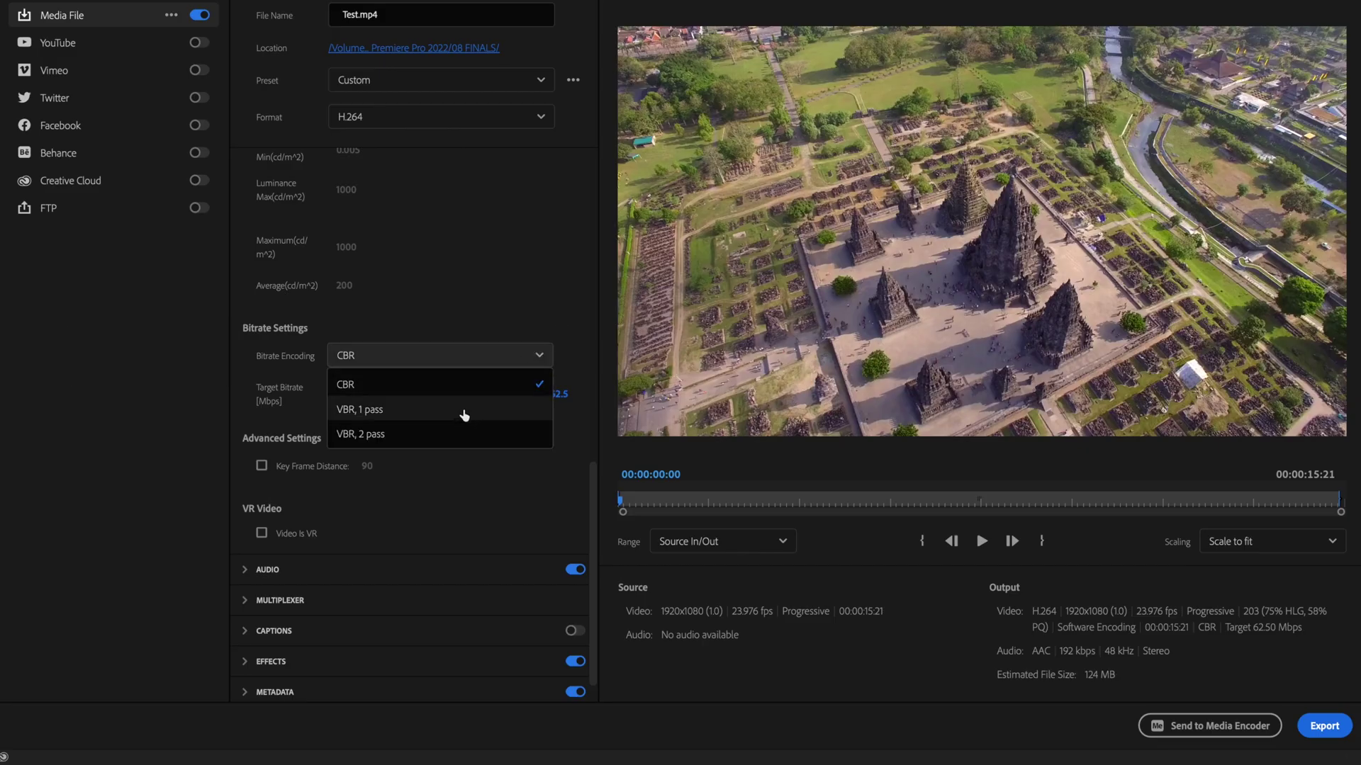
{"action": "left_click", "coordinate": [463, 409]}
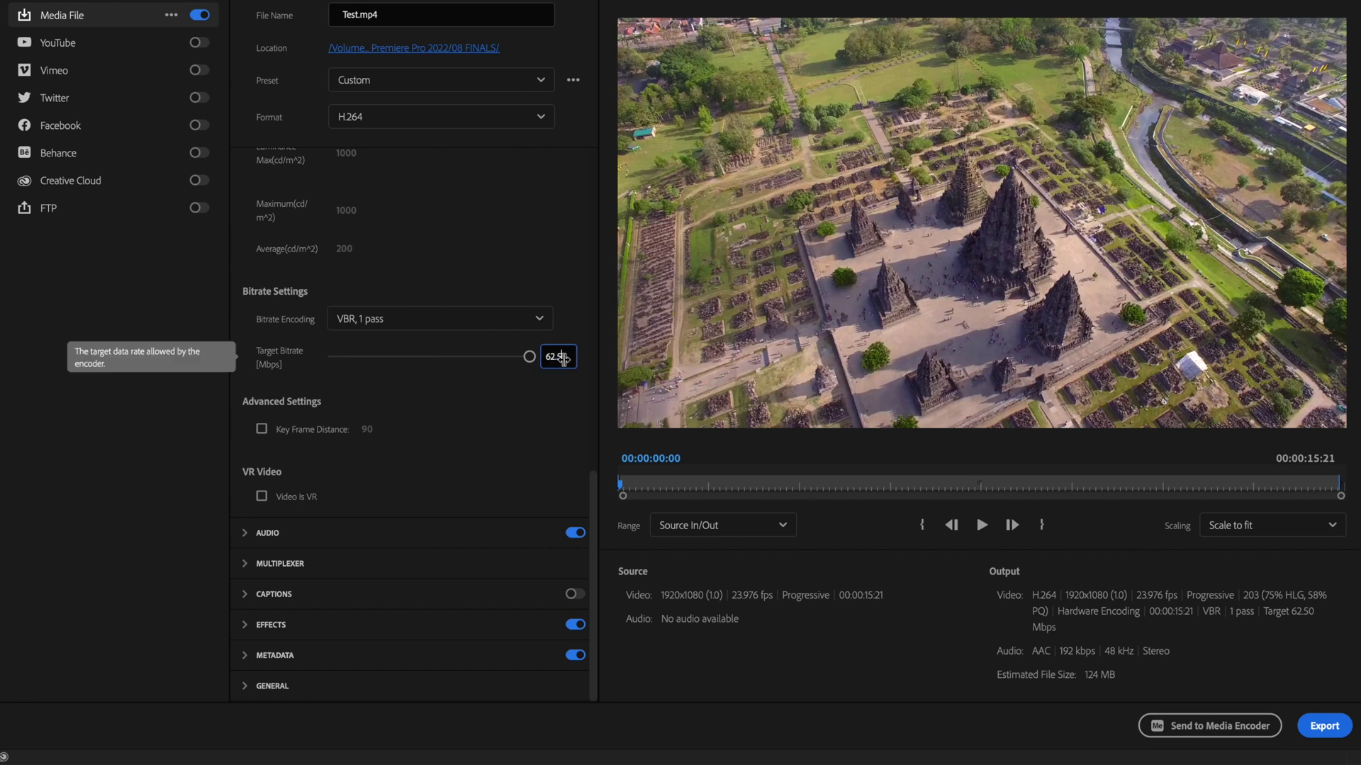
{"action": "key", "text": "Return"}
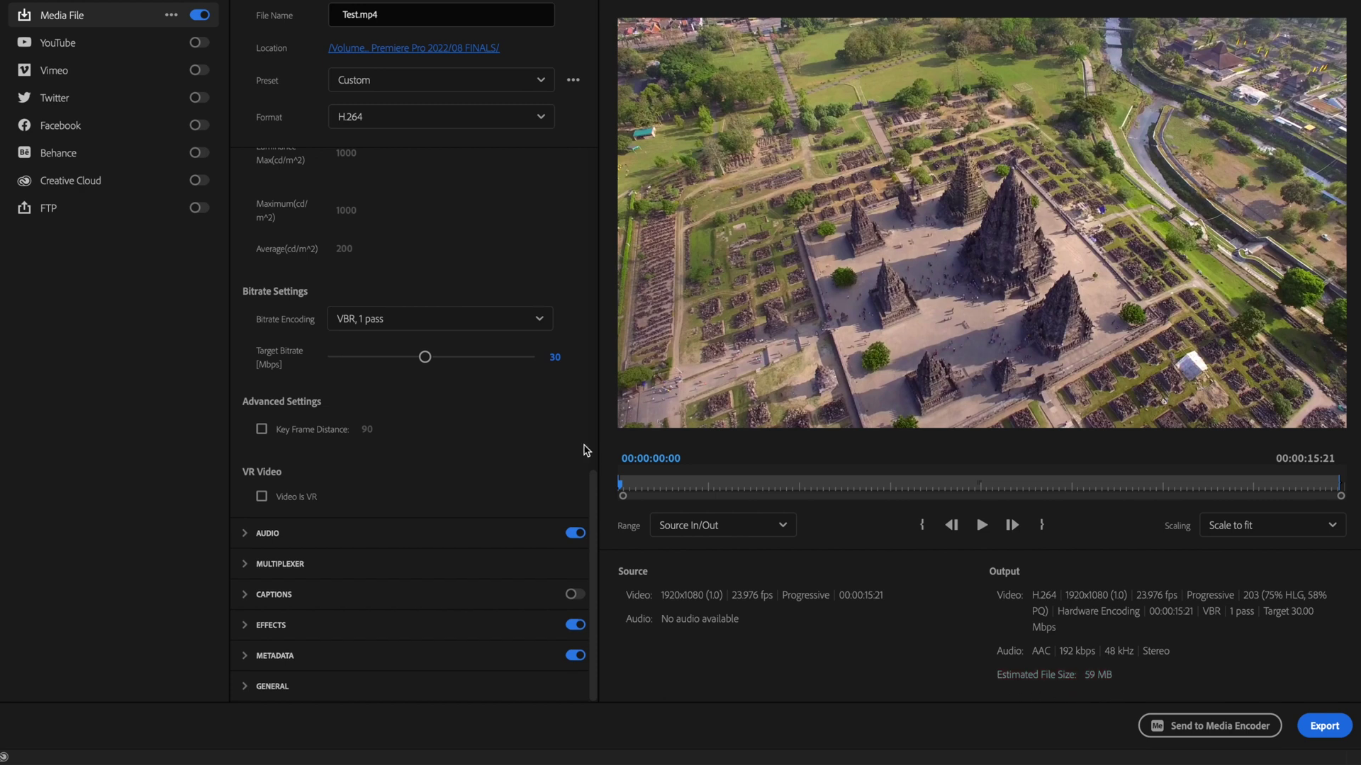
Keep audio enabled and expand its AAC, 48000 Hz stereo, 192 kbps settings.
{"action": "left_click", "coordinate": [574, 533]}
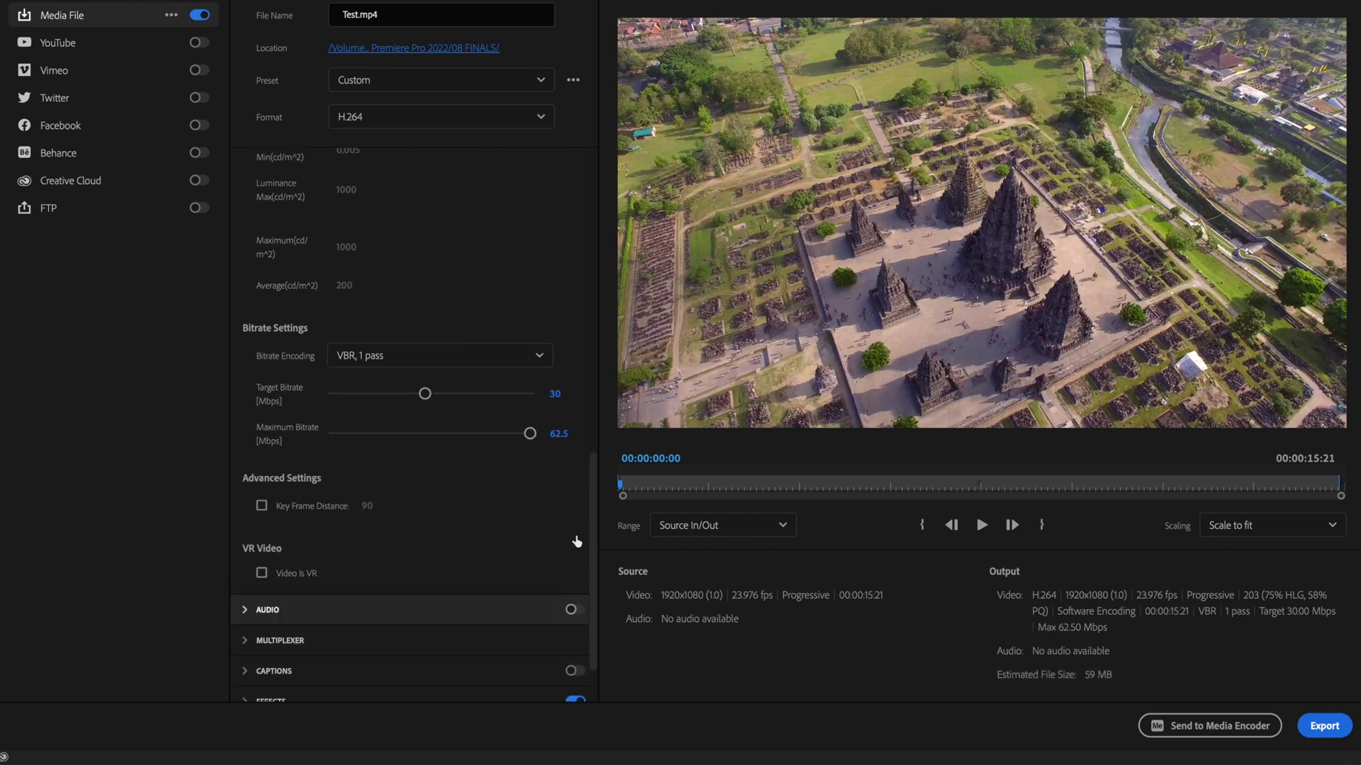
{"action": "left_click", "coordinate": [572, 610]}
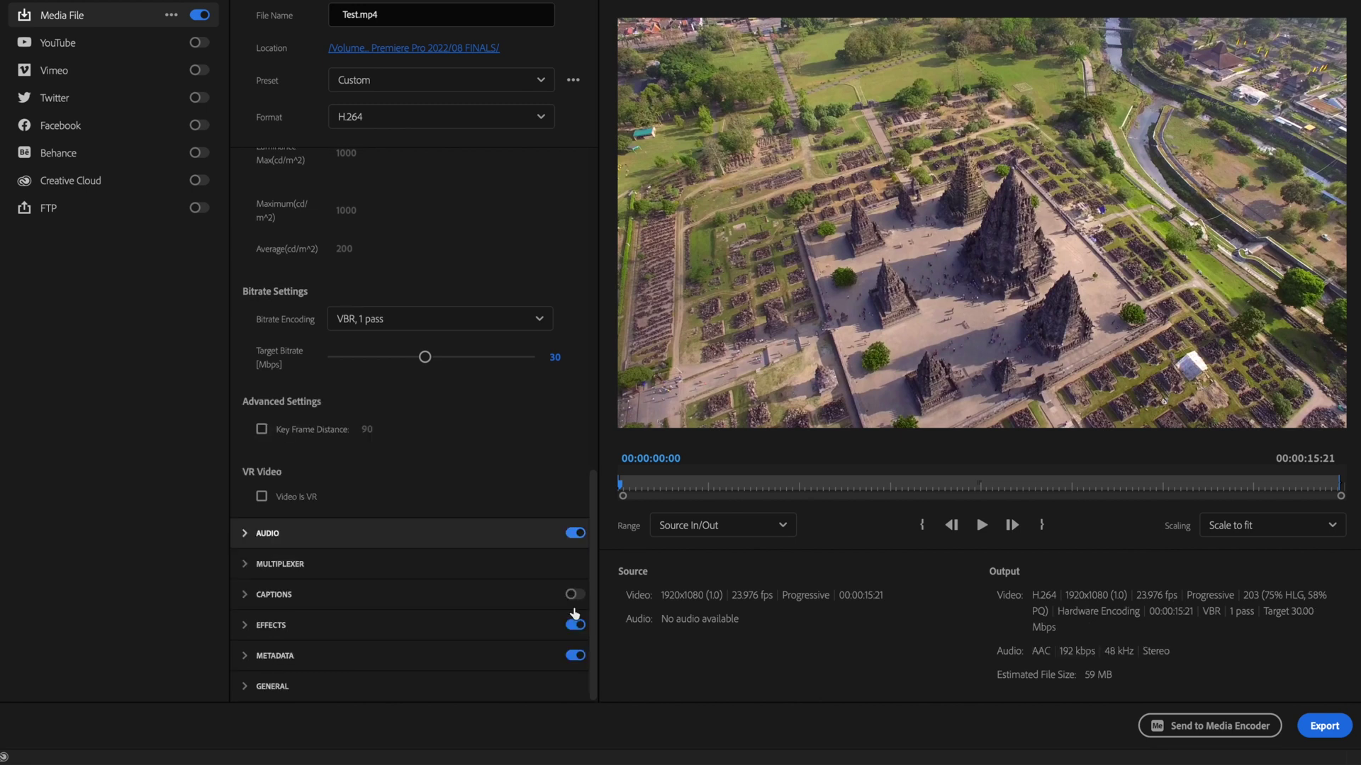
{"action": "left_click", "coordinate": [245, 531]}
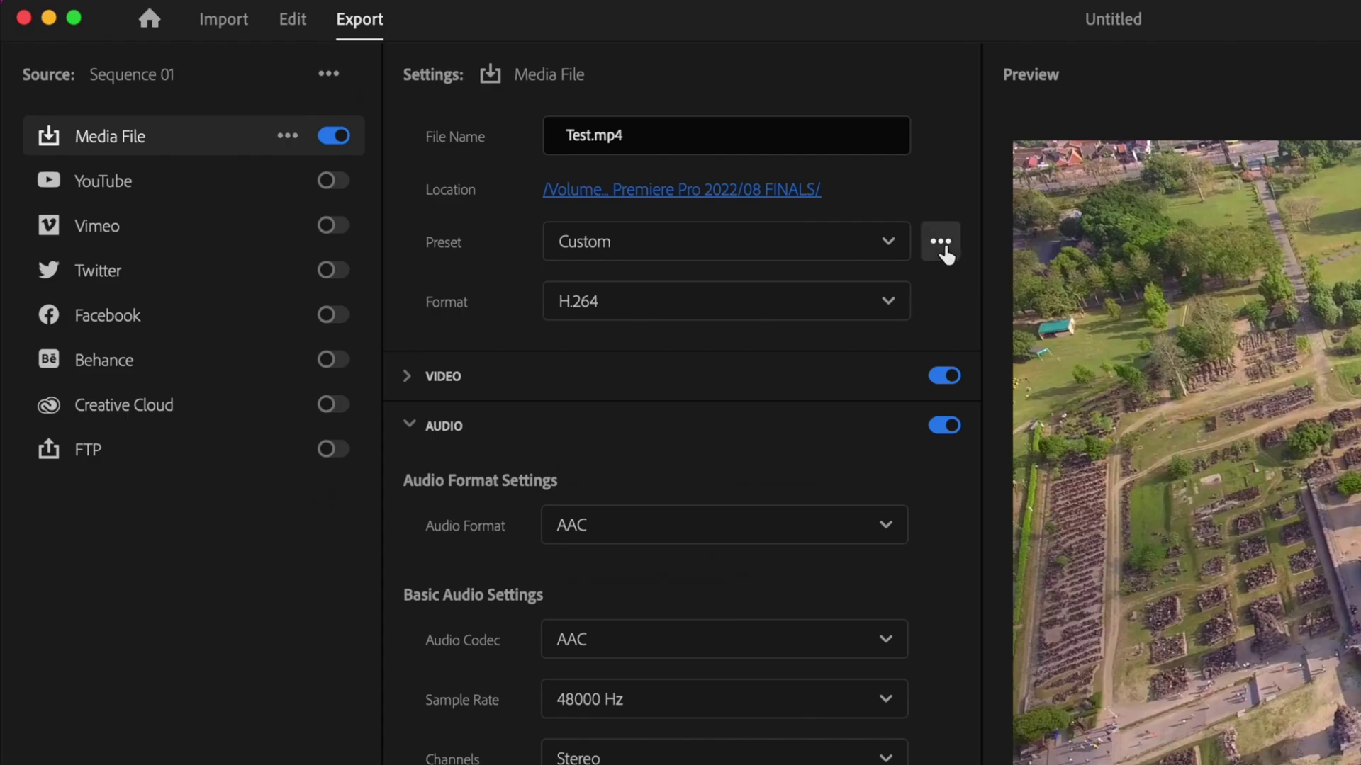
Save the current H.264 export settings as a new preset named 'Best Export Settings'.
{"action": "left_click", "coordinate": [574, 82]}
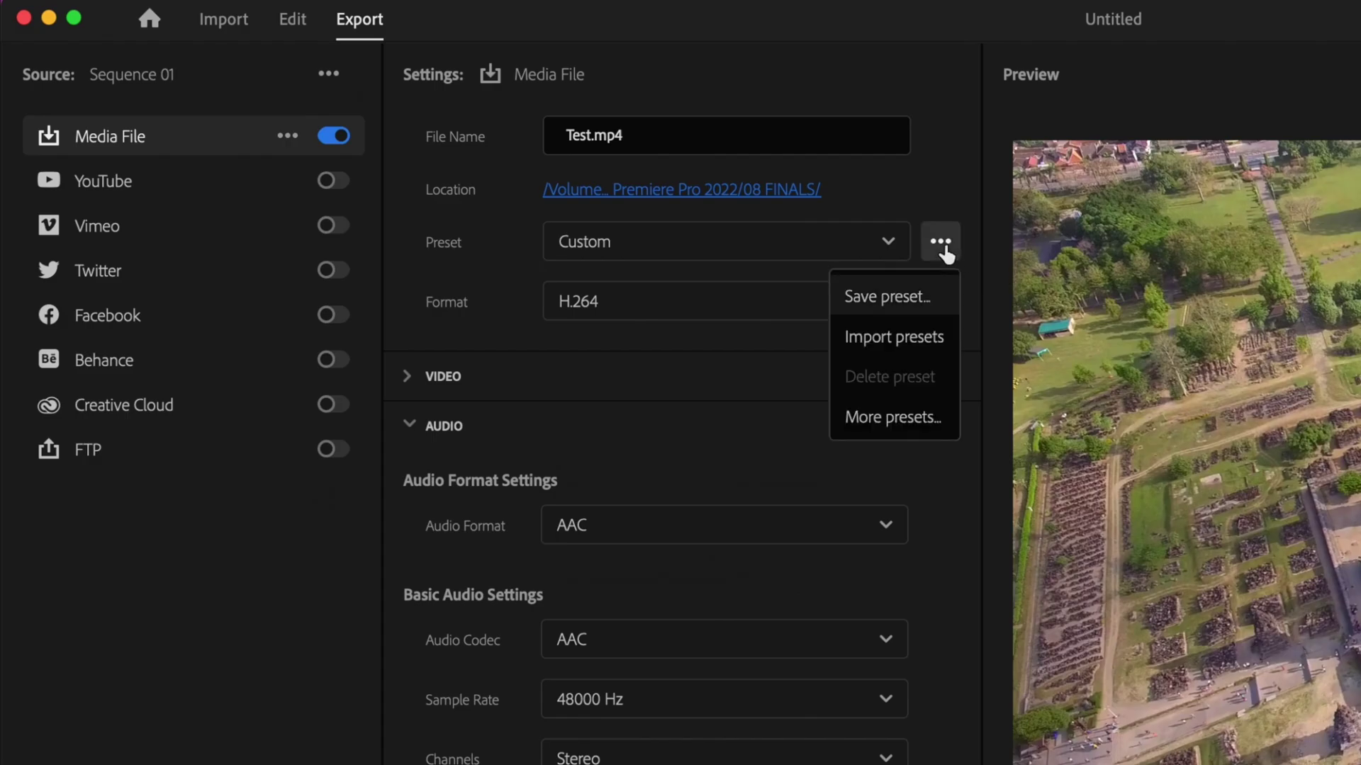
{"action": "left_click", "coordinate": [917, 297]}
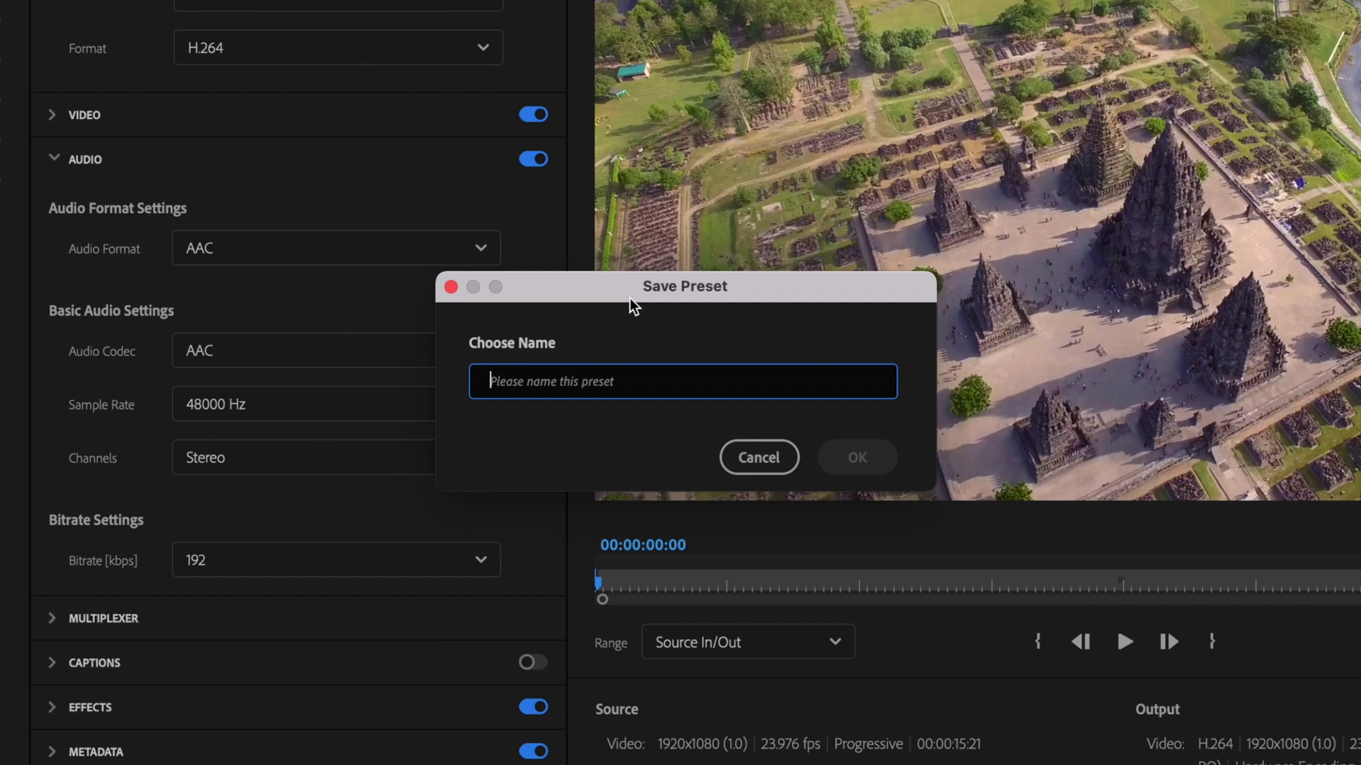
{"action": "type", "text": "Best"}
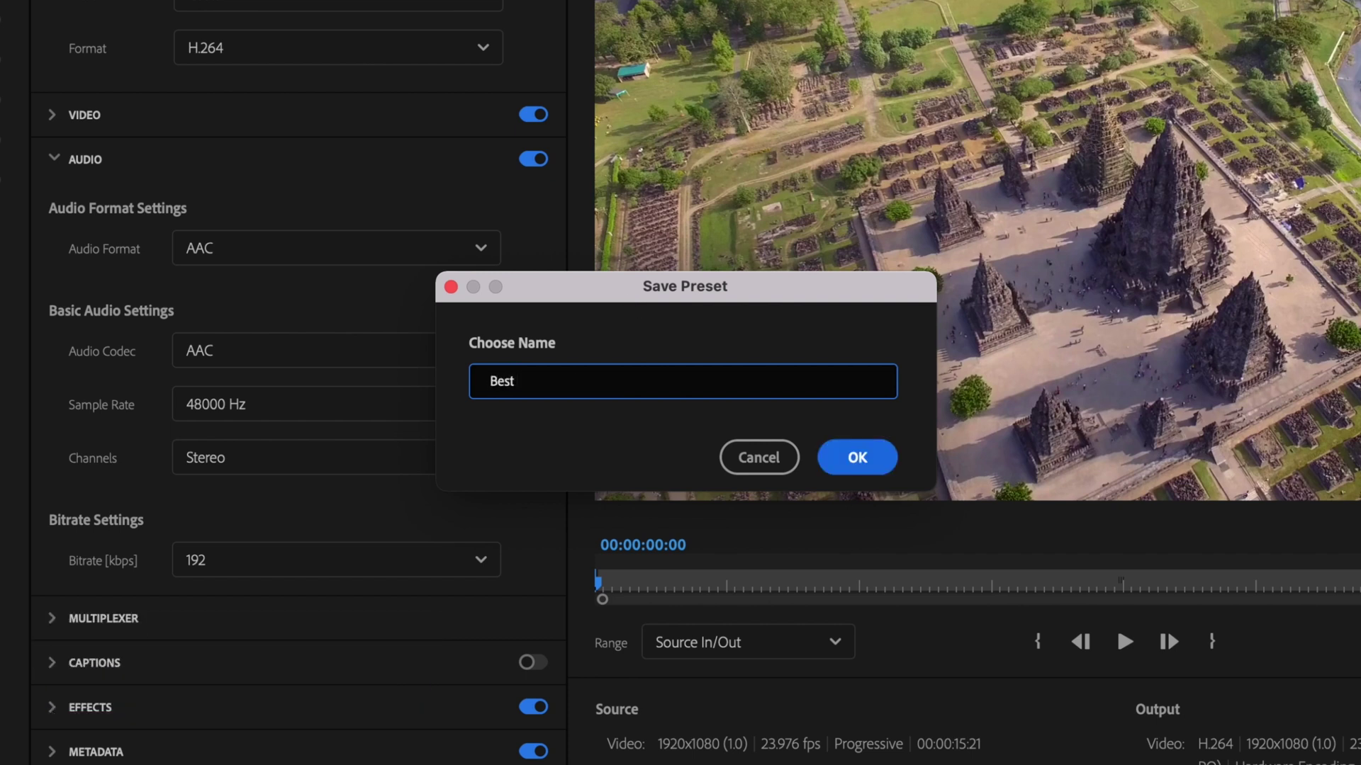
{"action": "type", "text": " Export Settings"}
{"action": "left_click", "coordinate": [857, 457]}
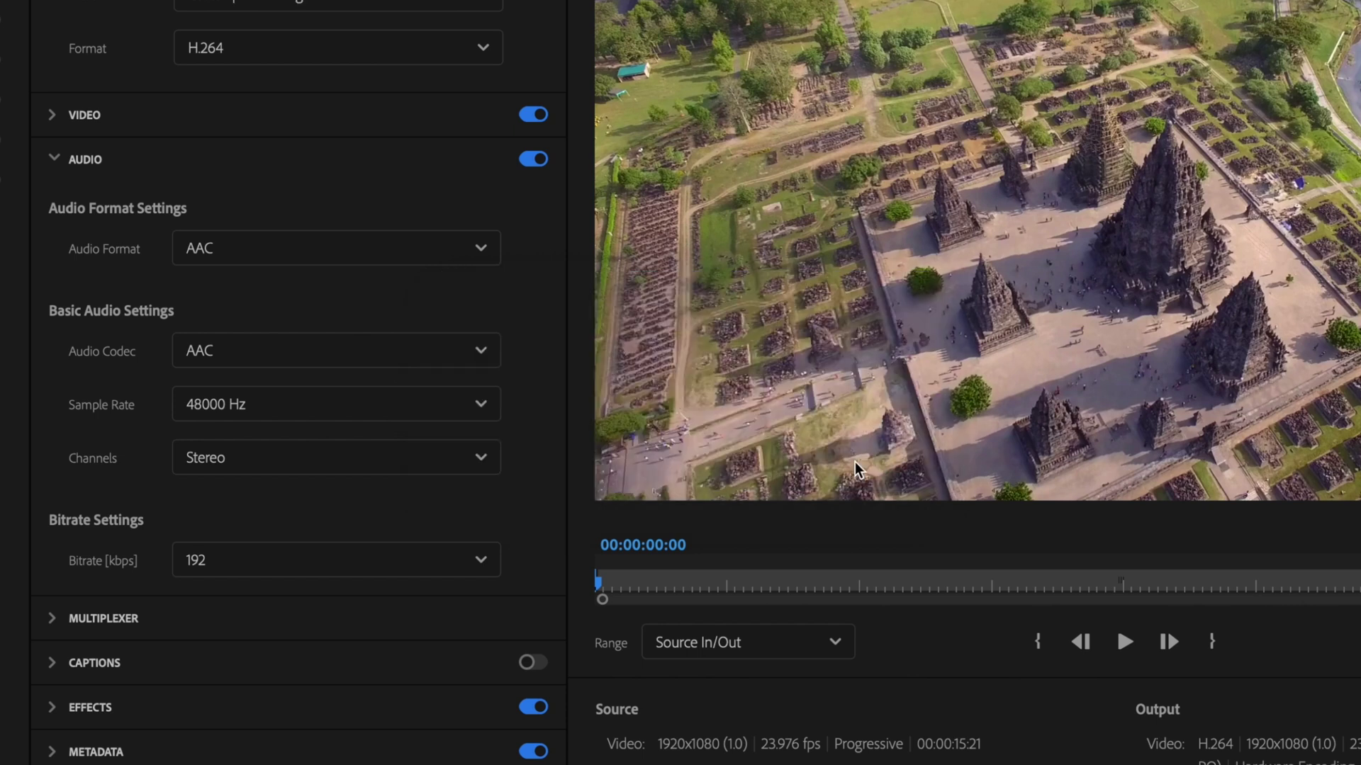